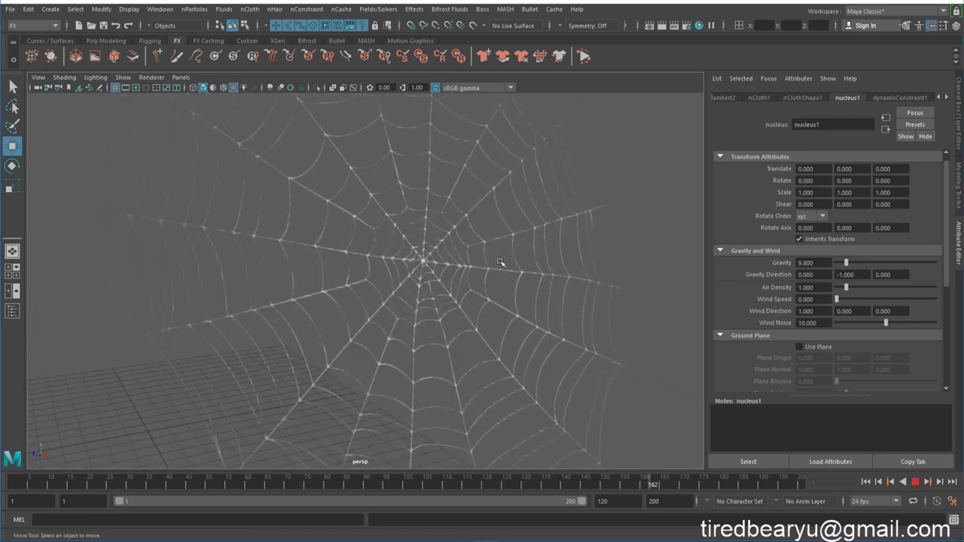
Orbit around the fluttering web simulation, stop its playback at frame 157, and deselect the web.
{"action": "left_click_drag", "start_coordinate": [516, 269], "coordinate": [528, 269], "text": "alt"}
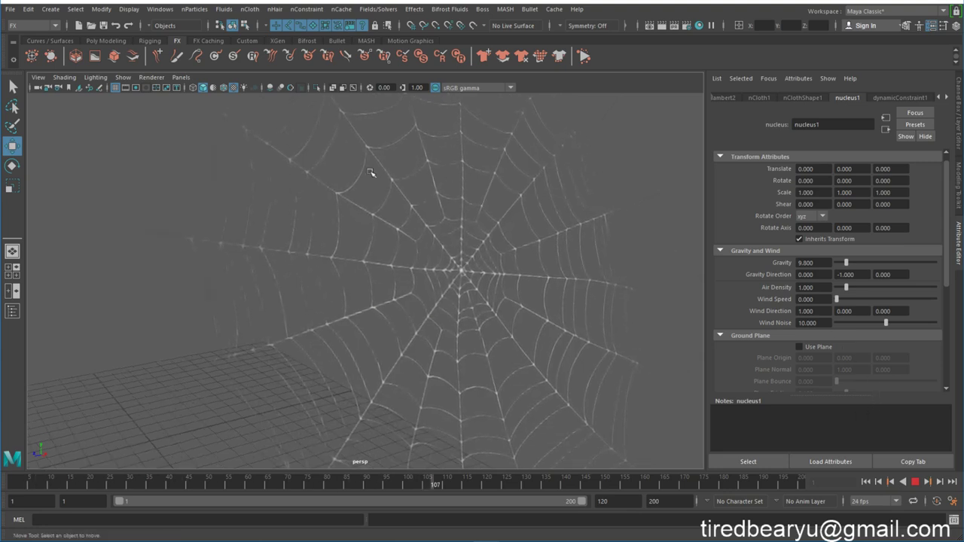
{"action": "left_click", "coordinate": [916, 482]}
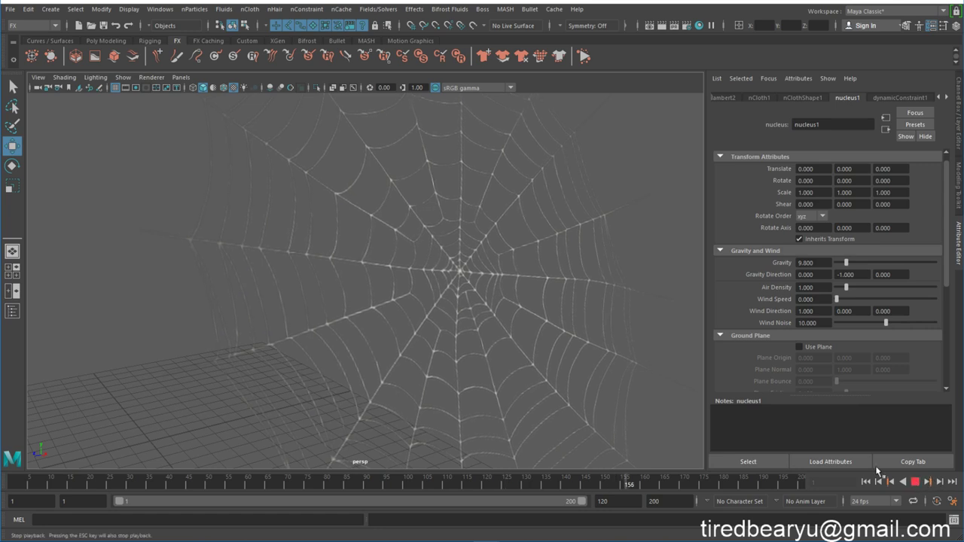
{"action": "left_click", "coordinate": [550, 359]}
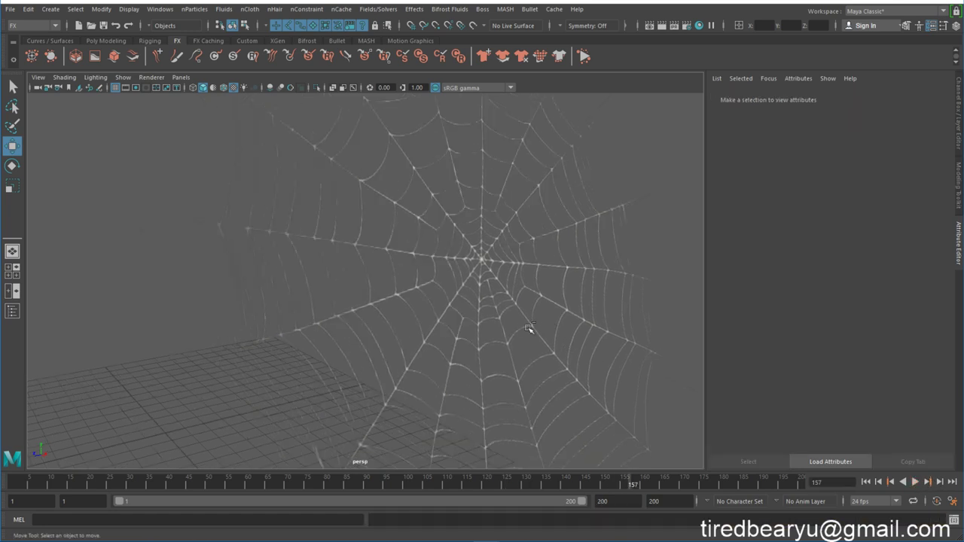
Start a new scene without saving and create a polygon plane from the Poly Modeling shelf.
{"action": "key", "text": "ctrl+n"}
{"action": "key", "text": "Return"}
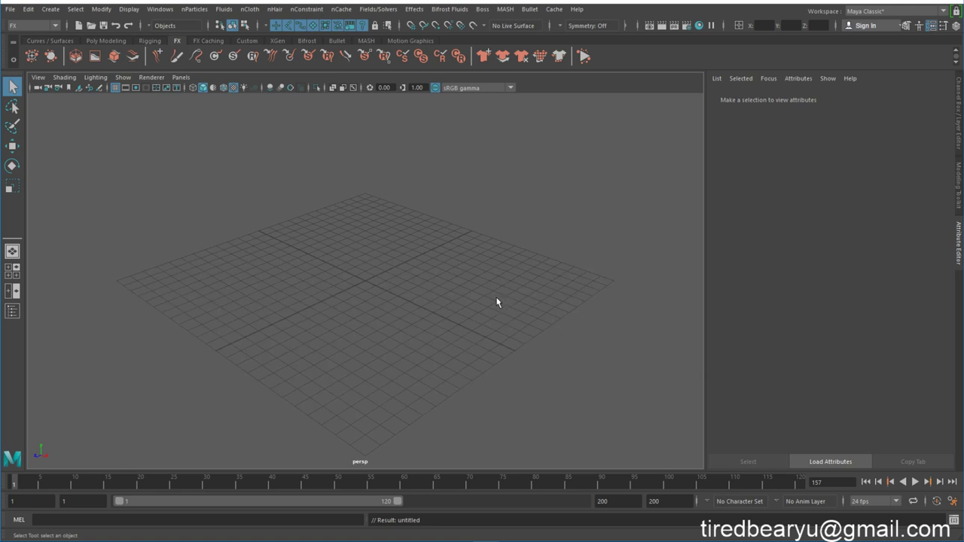
{"action": "left_click", "coordinate": [107, 41]}
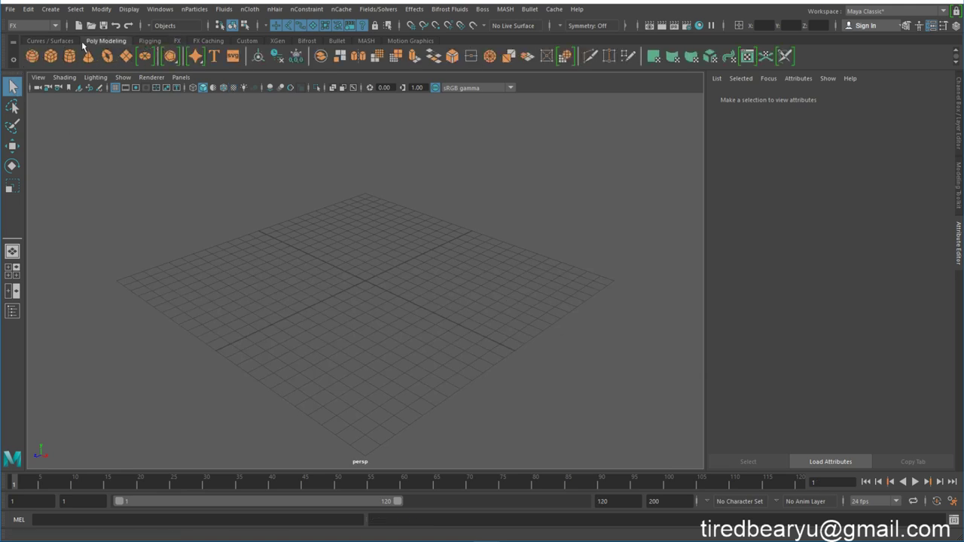
{"action": "left_click", "coordinate": [126, 56]}
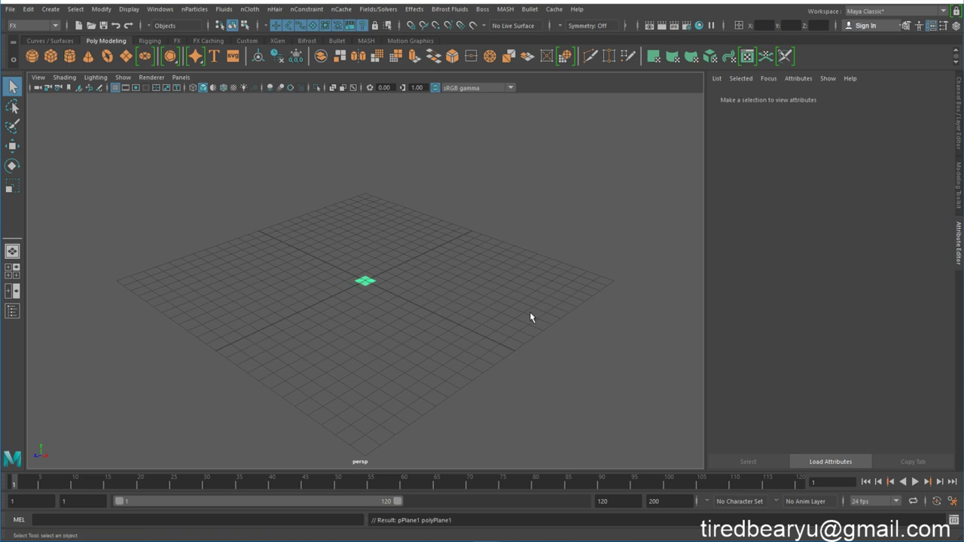
Scale the plane up about fifteen times, tilt it near vertical, and raise it above the grid.
{"action": "key", "text": "r"}
{"action": "mouse_move", "coordinate": [407, 299]}
{"action": "left_mouse_down"}
{"action": "mouse_move", "coordinate": [471, 329]}
{"action": "mouse_move", "coordinate": [400, 294]}
{"action": "mouse_move", "coordinate": [525, 295]}
{"action": "left_mouse_up"}
{"action": "key", "text": "e"}
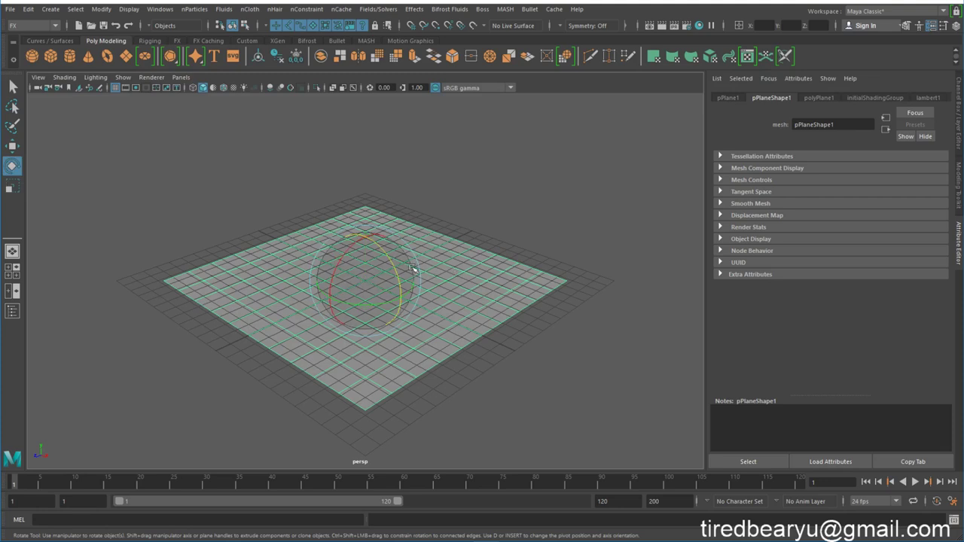
{"action": "mouse_move", "coordinate": [399, 269]}
{"action": "left_mouse_down"}
{"action": "mouse_move", "coordinate": [410, 302]}
{"action": "mouse_move", "coordinate": [406, 272]}
{"action": "mouse_move", "coordinate": [577, 167]}
{"action": "left_mouse_up"}
{"action": "key", "text": "w"}
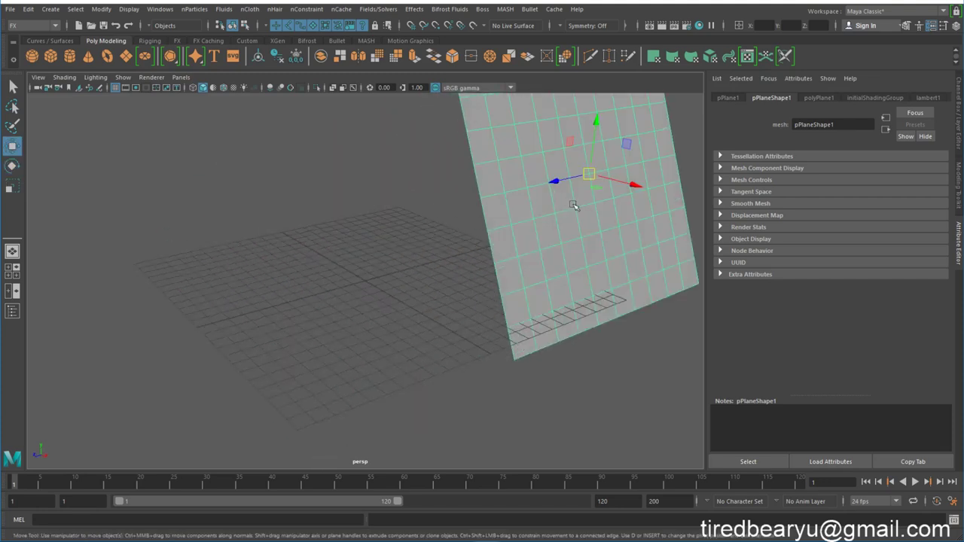
{"action": "key", "text": "ctrl+z"}
{"action": "mouse_move", "coordinate": [397, 301]}
{"action": "left_mouse_down"}
{"action": "mouse_move", "coordinate": [542, 302]}
{"action": "mouse_move", "coordinate": [534, 116]}
{"action": "left_mouse_up"}
{"action": "left_click_drag", "start_coordinate": [527, 263], "coordinate": [548, 273], "text": "alt"}
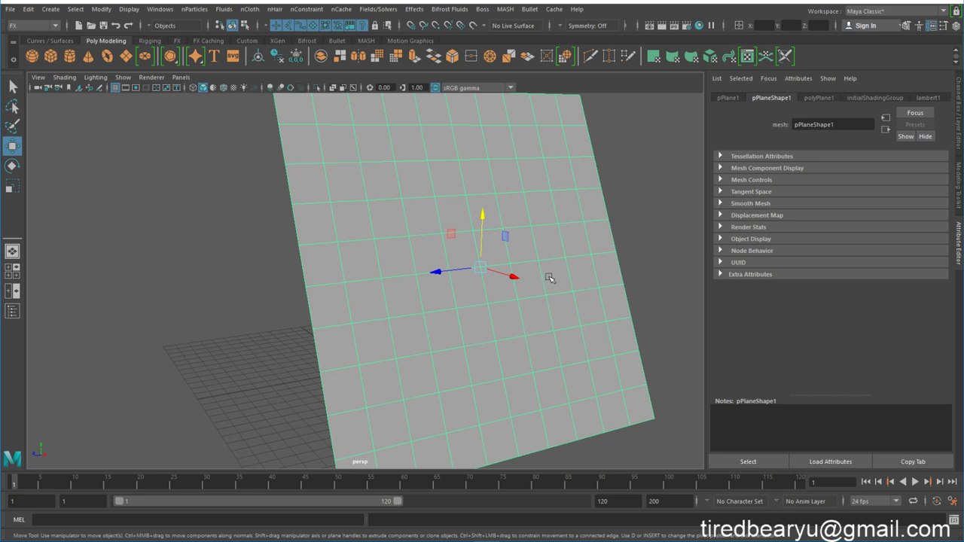
{"action": "left_click_drag", "start_coordinate": [550, 278], "coordinate": [552, 275], "text": "alt"}
{"action": "left_click", "coordinate": [620, 202]}
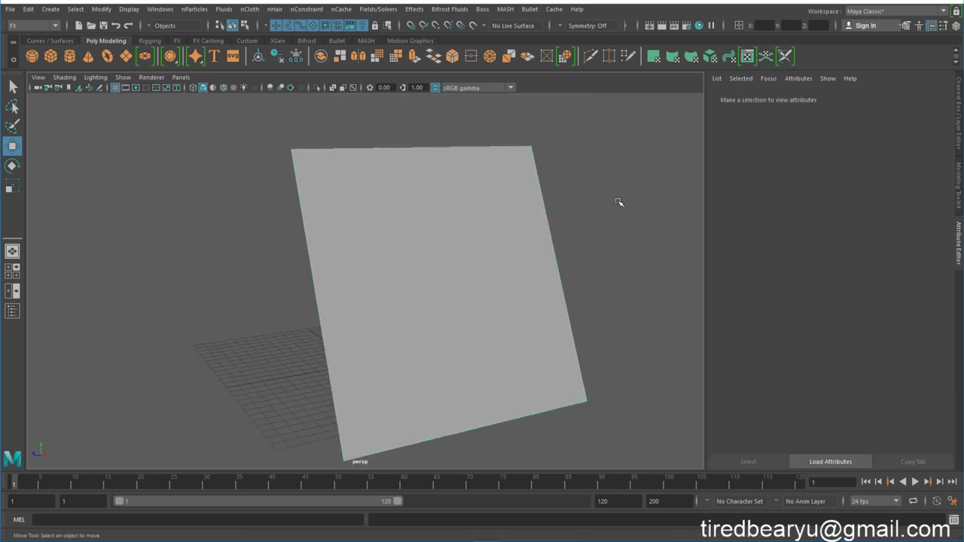
{"action": "left_click", "coordinate": [500, 189]}
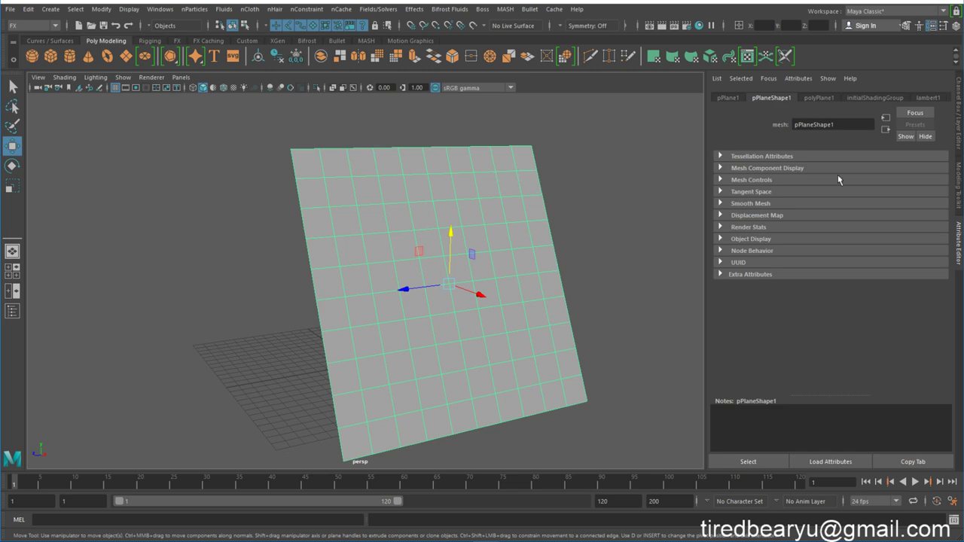
Assign a new Blinn material, blinn1, to the plane and bring up texture choices for Color.
{"action": "right_click", "coordinate": [462, 146]}
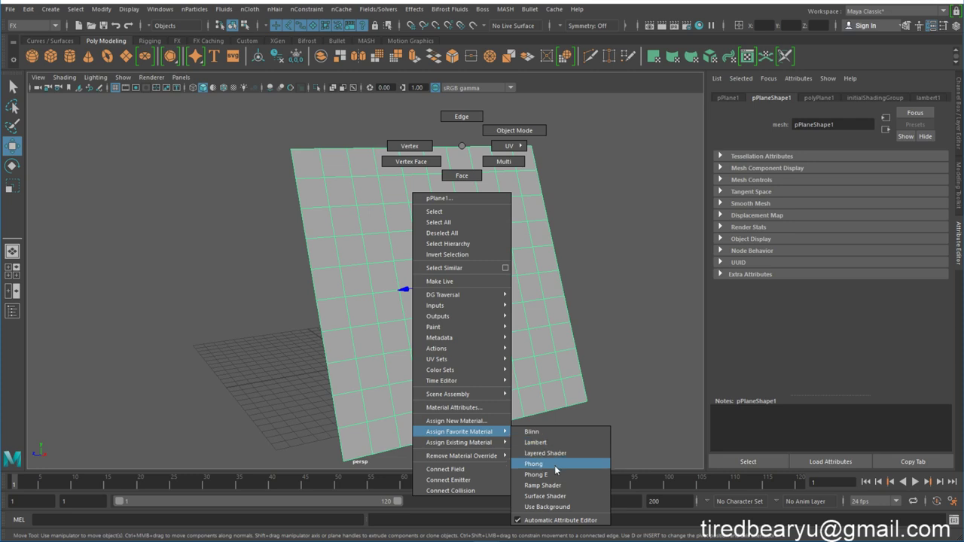
{"action": "left_click", "coordinate": [561, 434]}
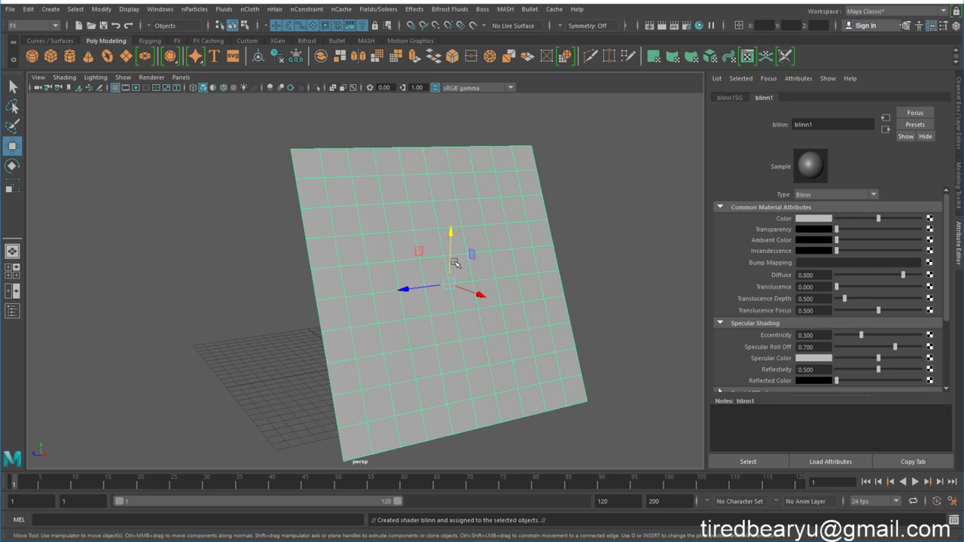
{"action": "left_click", "coordinate": [929, 219]}
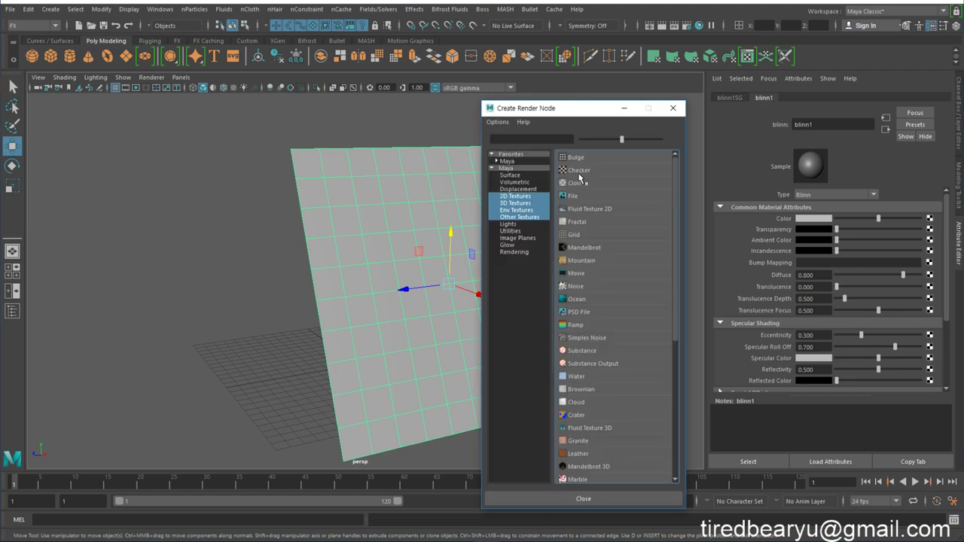
Map a File texture onto the Blinn colour, loading the web.tga spider-web image.
{"action": "left_click", "coordinate": [573, 196]}
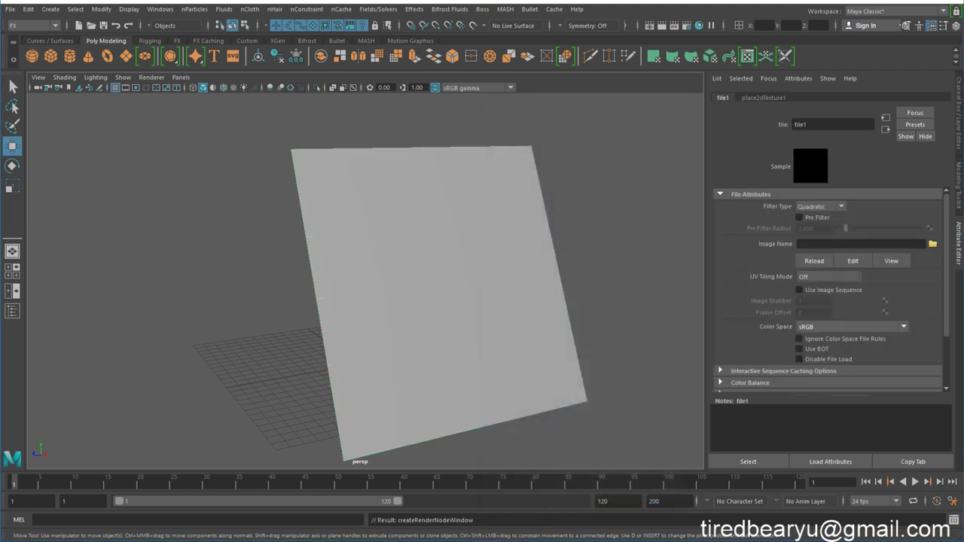
{"action": "left_click", "coordinate": [932, 245]}
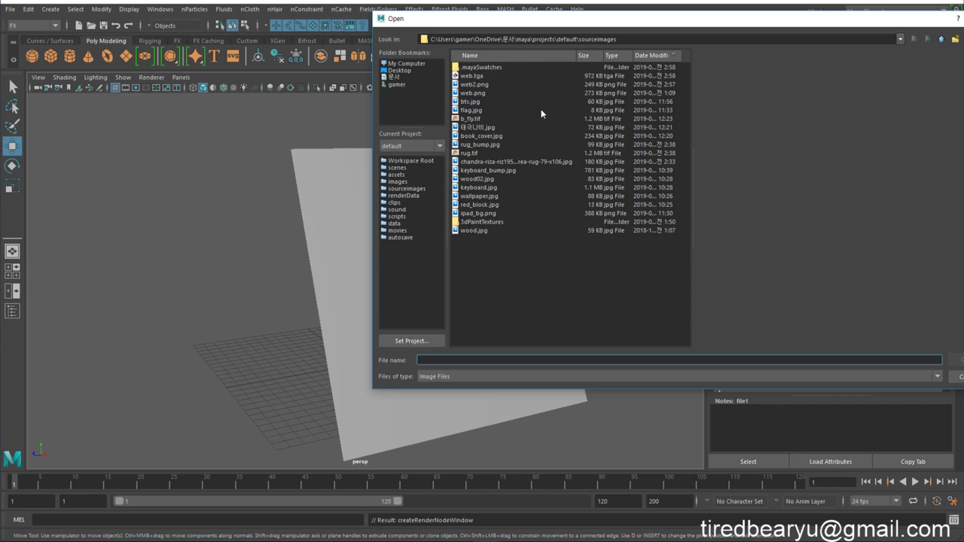
{"action": "left_click", "coordinate": [490, 77]}
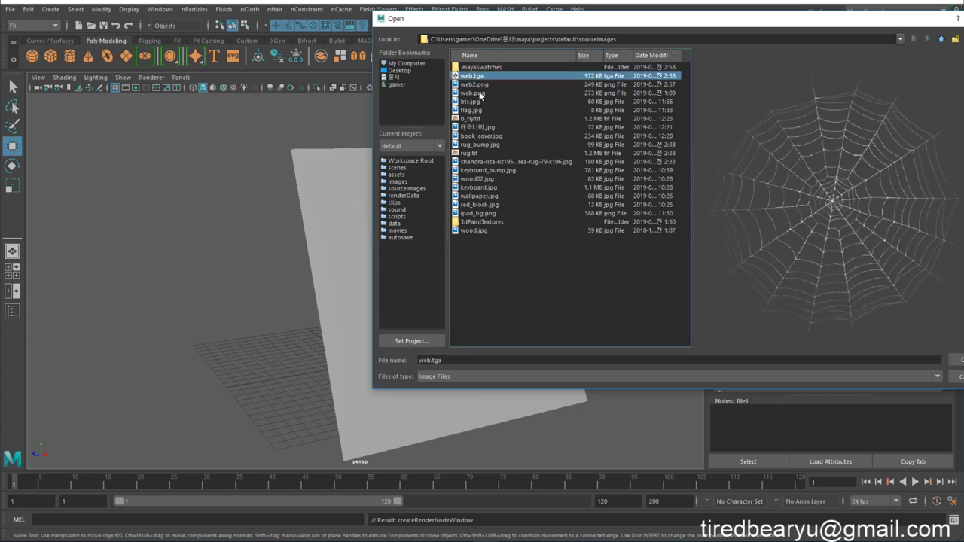
{"action": "left_click", "coordinate": [480, 94]}
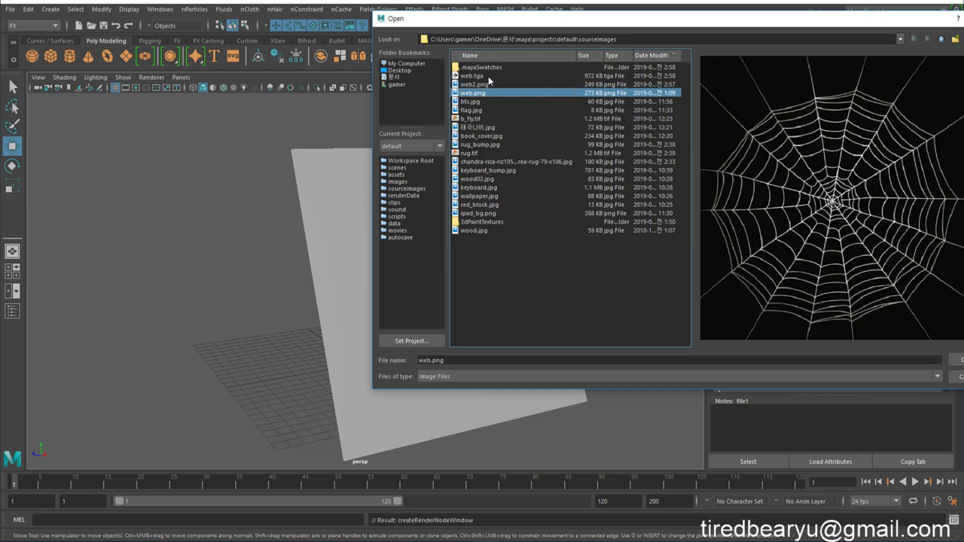
{"action": "left_click", "coordinate": [475, 75]}
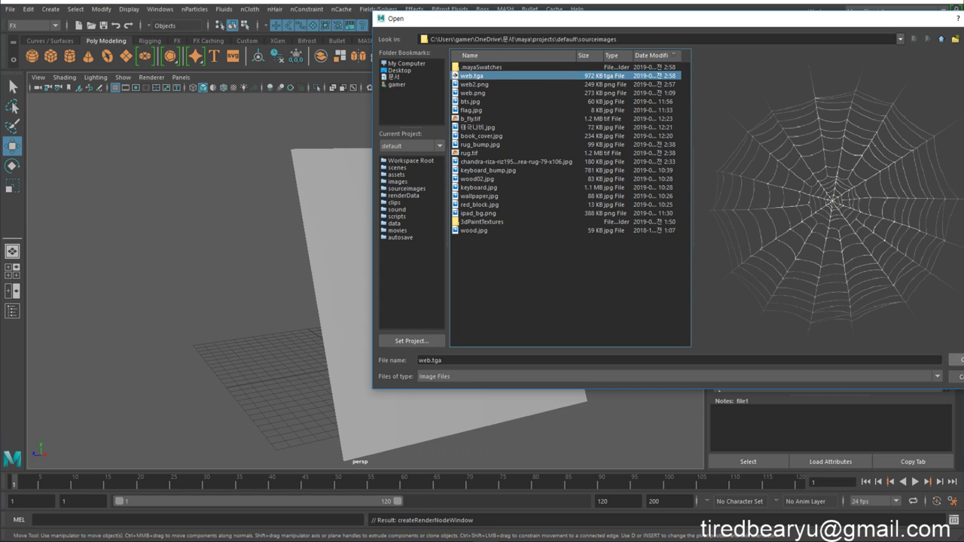
{"action": "left_click", "coordinate": [955, 360]}
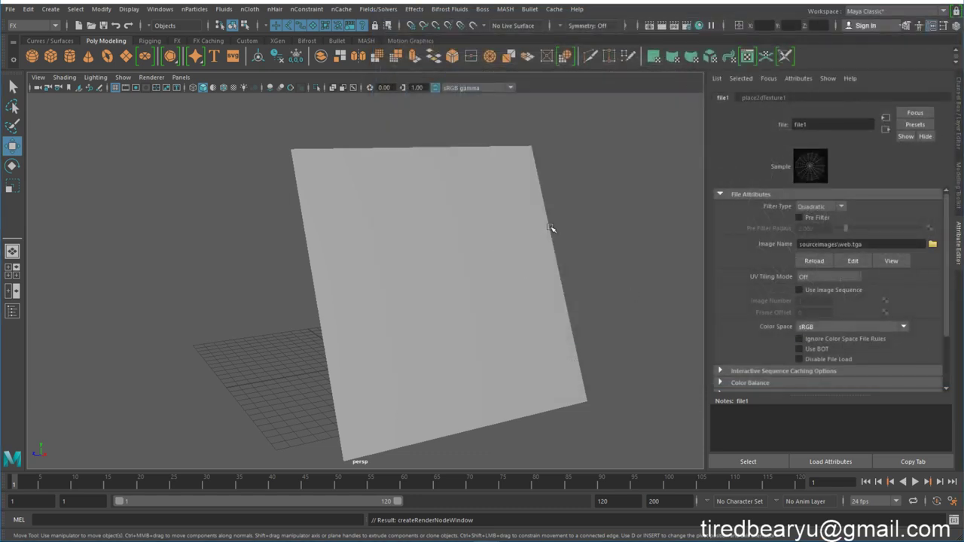
Switch to textured display with 6, turn the web plane toward camera, and show blinn1's attributes.
{"action": "key", "text": "6"}
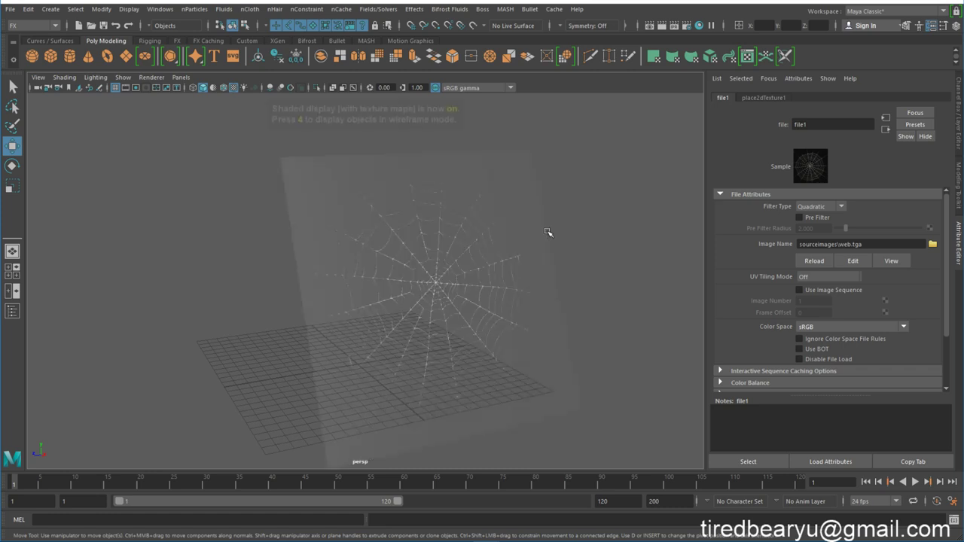
{"action": "right_click_drag", "start_coordinate": [557, 241], "coordinate": [538, 262], "text": "alt"}
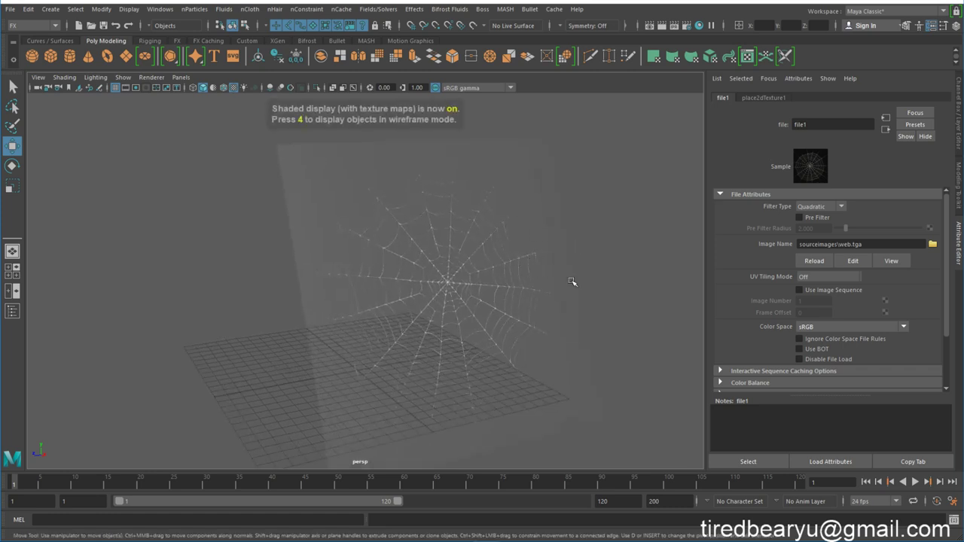
{"action": "mouse_move", "coordinate": [541, 318]}
{"action": "left_mouse_down", "text": "alt"}
{"action": "mouse_move", "coordinate": [562, 312]}
{"action": "mouse_move", "coordinate": [507, 314]}
{"action": "mouse_move", "coordinate": [565, 315]}
{"action": "mouse_move", "coordinate": [583, 281]}
{"action": "left_mouse_up", "text": "alt"}
{"action": "mouse_move", "coordinate": [578, 227]}
{"action": "left_mouse_down", "text": "alt"}
{"action": "mouse_move", "coordinate": [550, 260]}
{"action": "mouse_move", "coordinate": [478, 267]}
{"action": "mouse_move", "coordinate": [528, 252]}
{"action": "mouse_move", "coordinate": [526, 269]}
{"action": "left_mouse_up", "text": "alt"}
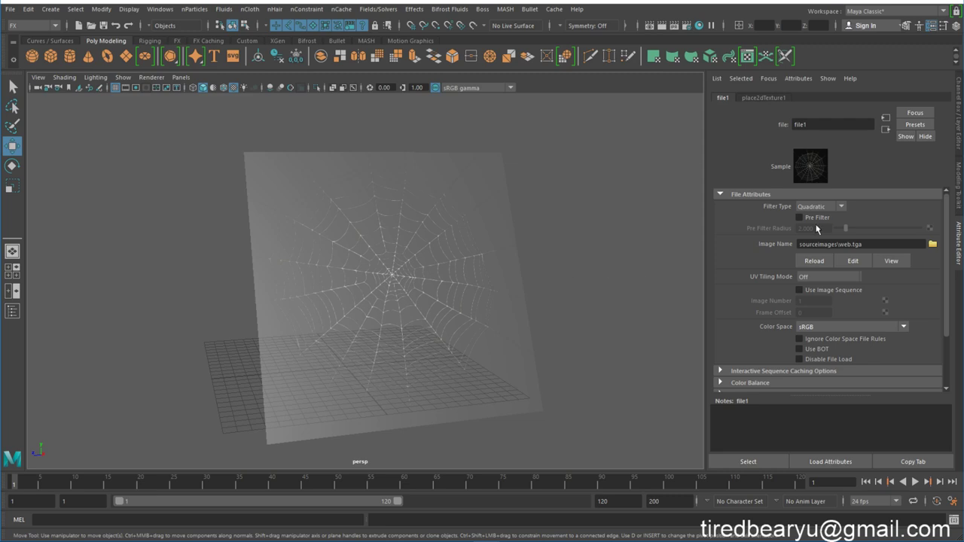
{"action": "left_click", "coordinate": [886, 129]}
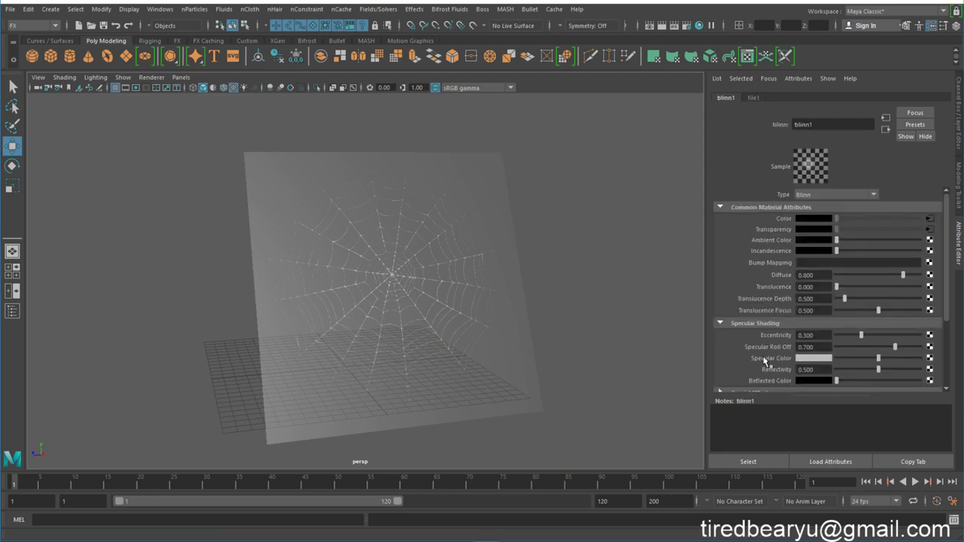
{"action": "scroll", "coordinate": [768, 361], "scroll_direction": "down", "scroll_amount": 2}
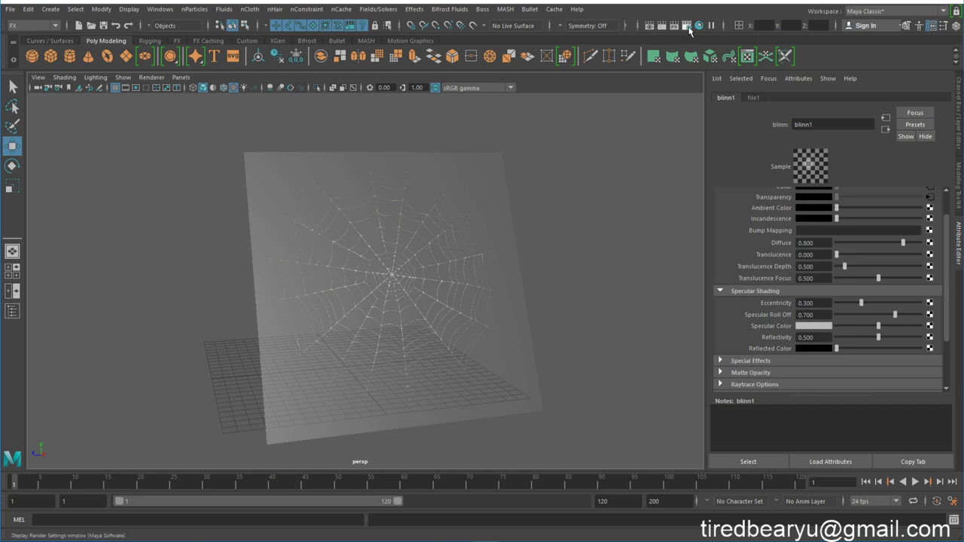
In Hypershade, connect file1 to blinn1's Specular Color, then close Hypershade.
{"action": "left_click", "coordinate": [700, 29]}
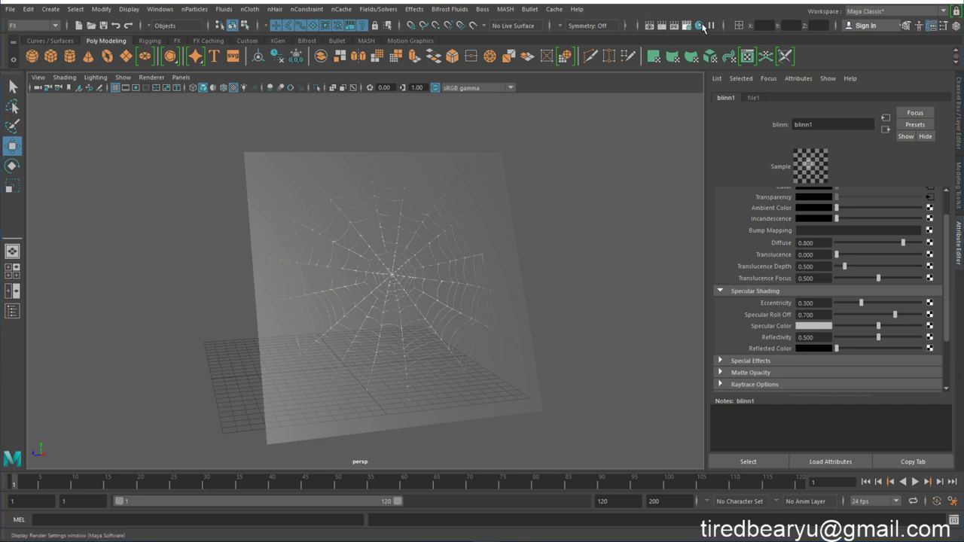
{"action": "left_click", "coordinate": [712, 25]}
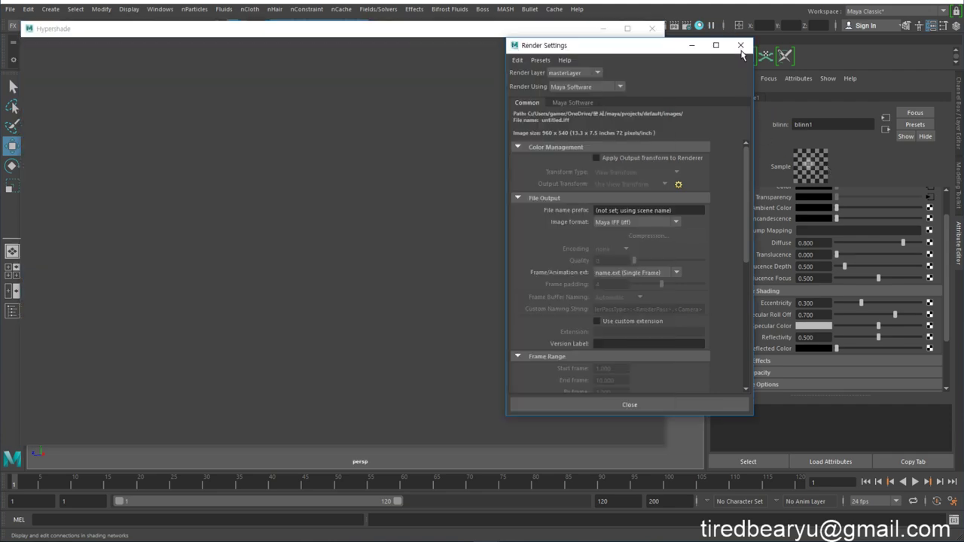
{"action": "left_click", "coordinate": [744, 47]}
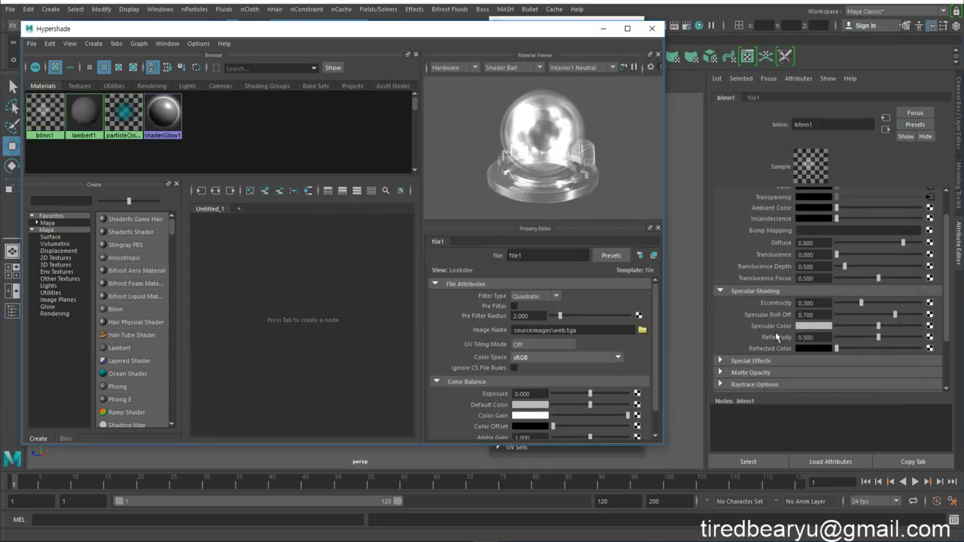
{"action": "left_click", "coordinate": [84, 89]}
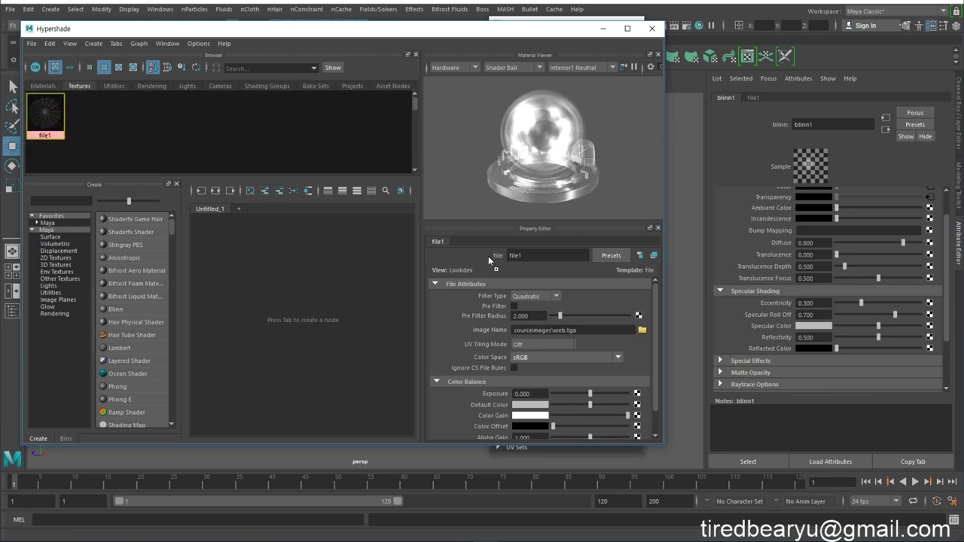
{"action": "middle_click_drag", "start_coordinate": [734, 315], "coordinate": [756, 323]}
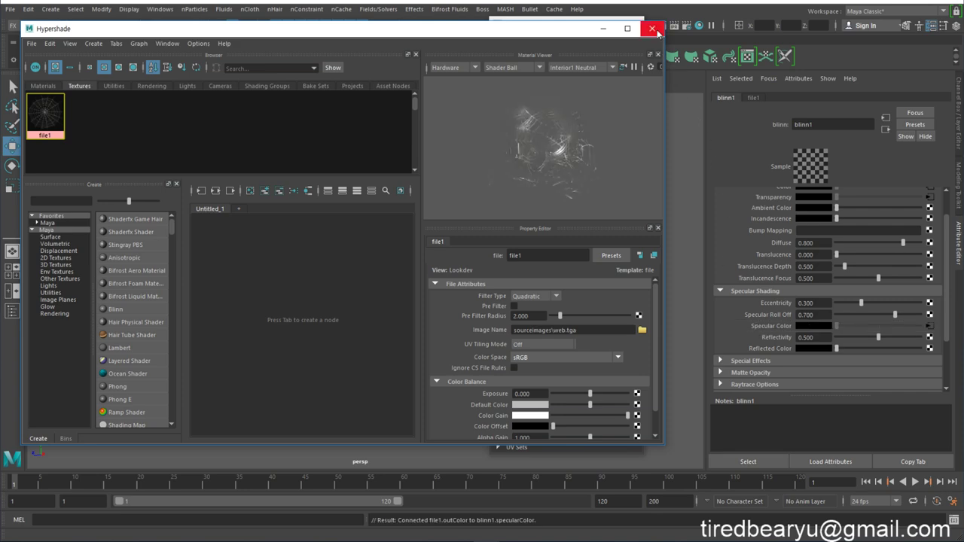
{"action": "left_click", "coordinate": [652, 30]}
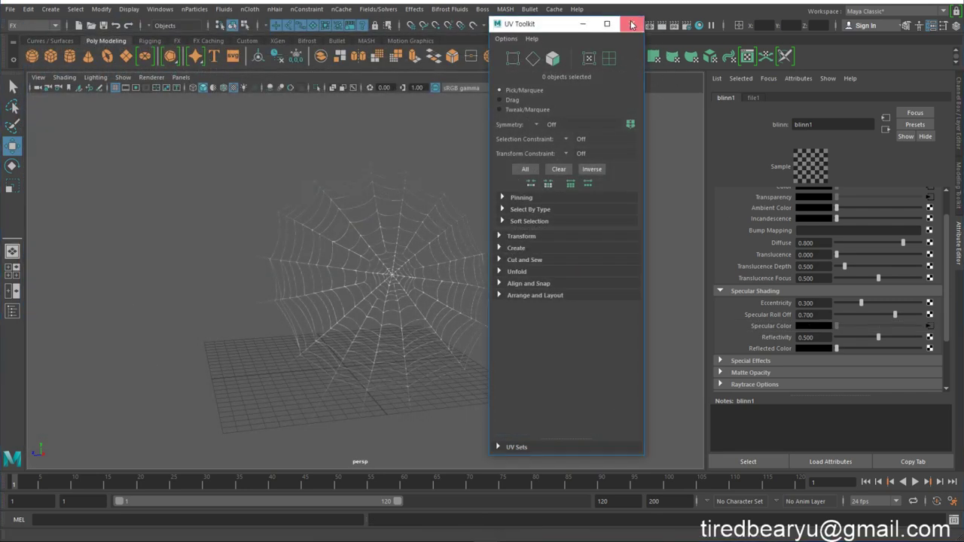
Close the UV Toolkit and orbit the perspective view closer onto the spider web.
{"action": "left_click", "coordinate": [632, 25]}
{"action": "mouse_move", "coordinate": [531, 268]}
{"action": "left_mouse_down", "text": "alt"}
{"action": "mouse_move", "coordinate": [487, 223]}
{"action": "mouse_move", "coordinate": [598, 222]}
{"action": "mouse_move", "coordinate": [504, 225]}
{"action": "mouse_move", "coordinate": [573, 269]}
{"action": "mouse_move", "coordinate": [452, 222]}
{"action": "mouse_move", "coordinate": [487, 218]}
{"action": "mouse_move", "coordinate": [462, 226]}
{"action": "mouse_move", "coordinate": [442, 215]}
{"action": "mouse_move", "coordinate": [469, 211]}
{"action": "mouse_move", "coordinate": [493, 223]}
{"action": "mouse_move", "coordinate": [482, 221]}
{"action": "left_mouse_up", "text": "alt"}
{"action": "right_click_drag", "start_coordinate": [482, 221], "coordinate": [385, 209], "text": "alt"}
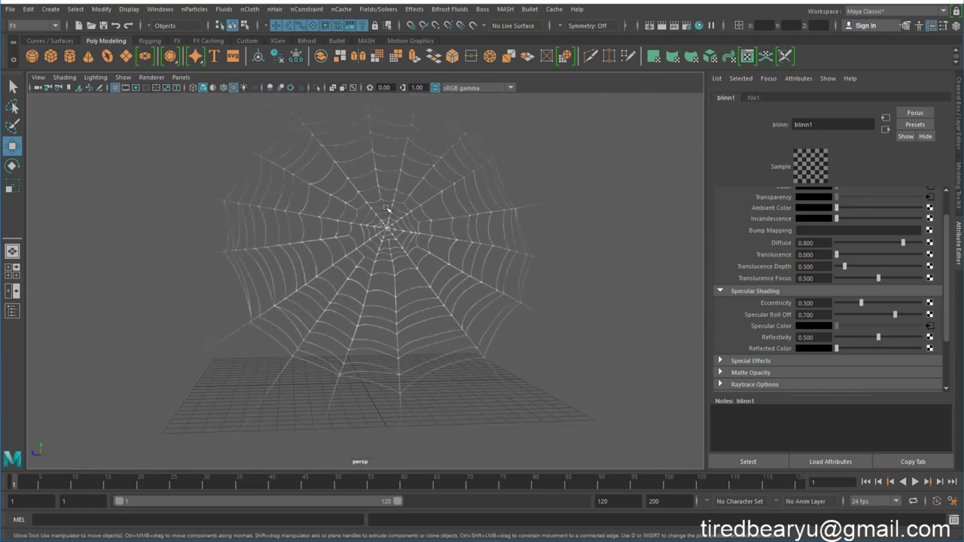
Set blinn1's Eccentricity and Specular Roll Off to 1.000, then orbit out to inspect the web.
{"action": "mouse_move", "coordinate": [447, 235]}
{"action": "left_mouse_down", "text": "alt"}
{"action": "mouse_move", "coordinate": [487, 241]}
{"action": "mouse_move", "coordinate": [509, 227]}
{"action": "left_mouse_up", "text": "alt"}
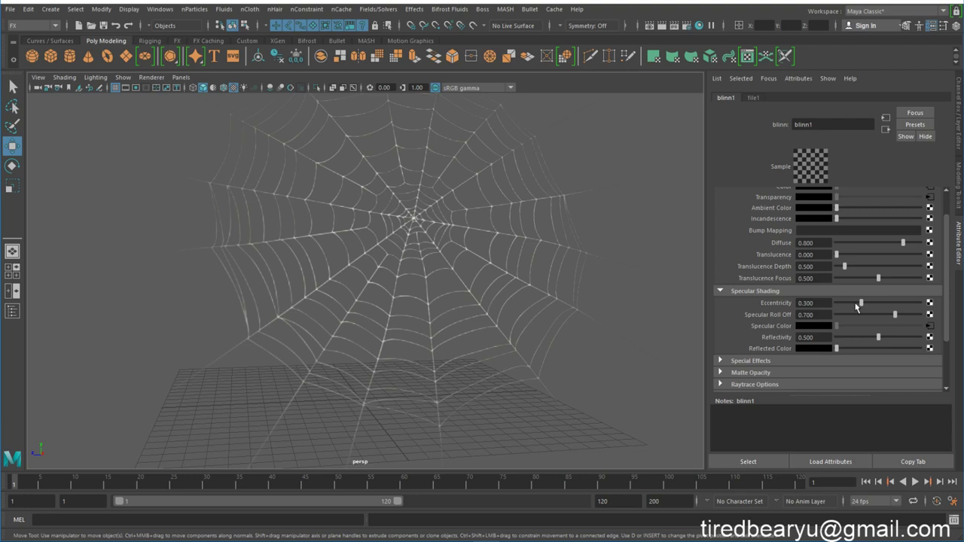
{"action": "mouse_move", "coordinate": [861, 303]}
{"action": "left_mouse_down"}
{"action": "mouse_move", "coordinate": [920, 303]}
{"action": "mouse_move", "coordinate": [871, 303]}
{"action": "mouse_move", "coordinate": [914, 315]}
{"action": "mouse_move", "coordinate": [920, 302]}
{"action": "left_mouse_up"}
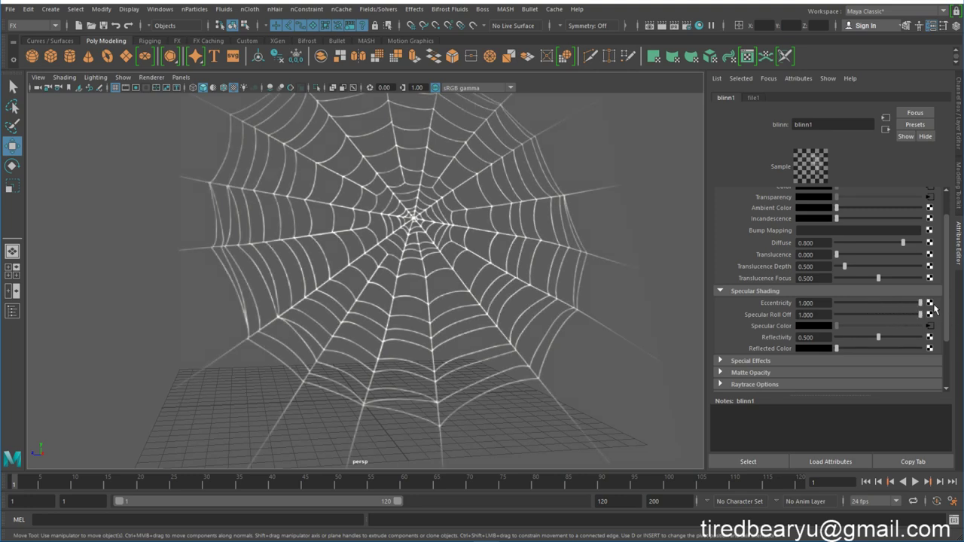
{"action": "mouse_move", "coordinate": [422, 233]}
{"action": "left_mouse_down", "text": "alt"}
{"action": "mouse_move", "coordinate": [519, 261]}
{"action": "mouse_move", "coordinate": [400, 230]}
{"action": "mouse_move", "coordinate": [473, 264]}
{"action": "left_mouse_up", "text": "alt"}
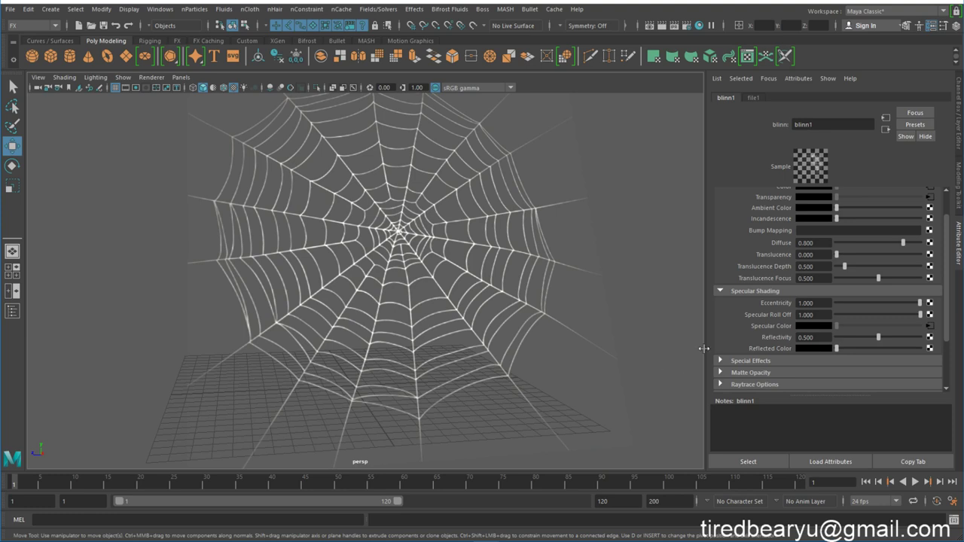
{"action": "left_click_drag", "start_coordinate": [384, 214], "coordinate": [388, 220], "text": "alt"}
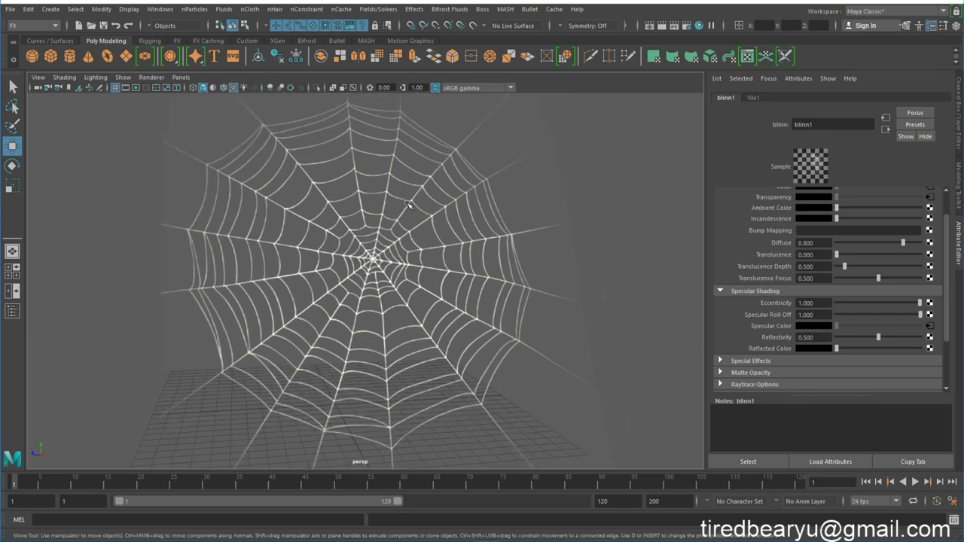
{"action": "right_click_drag", "start_coordinate": [528, 240], "coordinate": [464, 219], "text": "alt"}
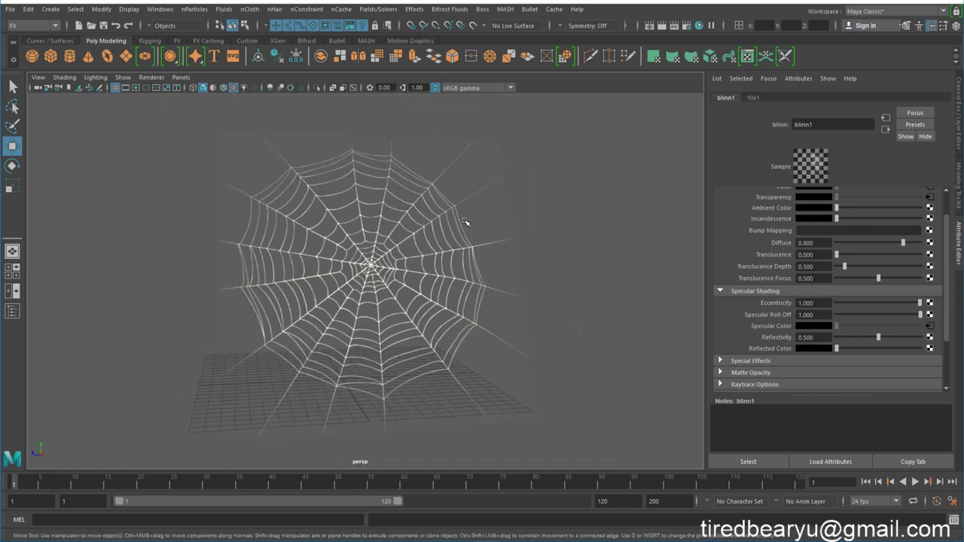
{"action": "left_click_drag", "start_coordinate": [465, 219], "coordinate": [497, 141], "text": "alt"}
{"action": "mouse_move", "coordinate": [342, 296]}
{"action": "left_mouse_down", "text": "alt"}
{"action": "mouse_move", "coordinate": [528, 282]}
{"action": "mouse_move", "coordinate": [532, 294]}
{"action": "mouse_move", "coordinate": [526, 285]}
{"action": "left_mouse_up", "text": "alt"}
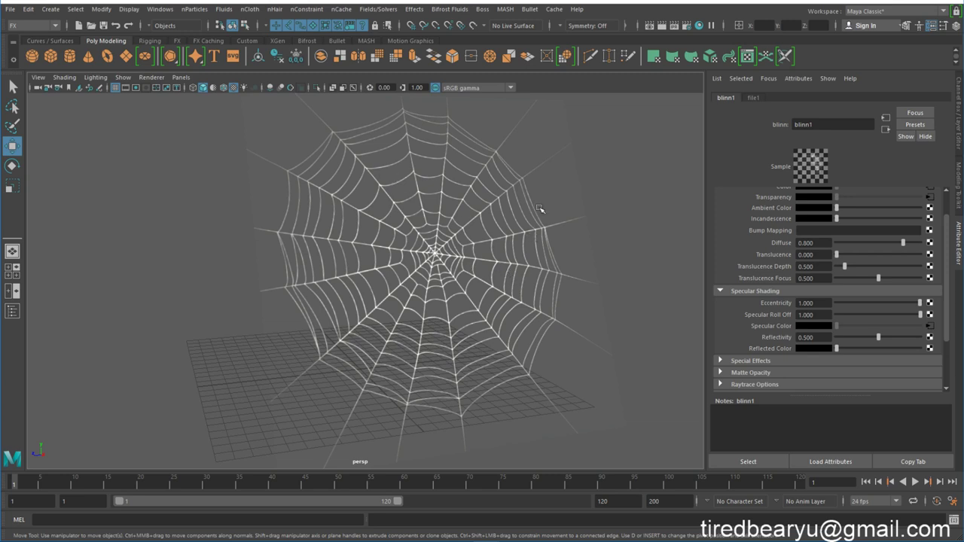
Convert the web plane into an nCloth object from the nCloth menu.
{"action": "left_click", "coordinate": [473, 227]}
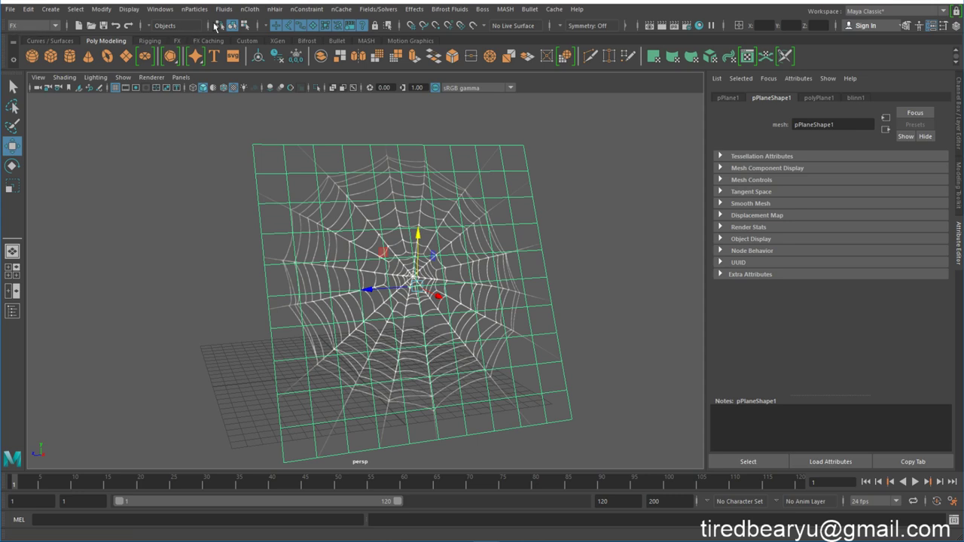
{"action": "left_click", "coordinate": [249, 9]}
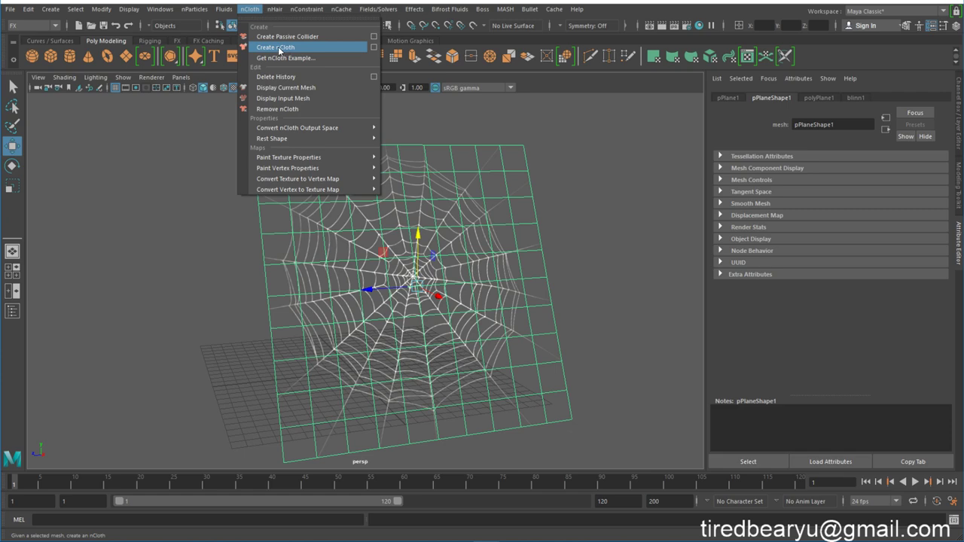
{"action": "left_click", "coordinate": [279, 47]}
Play the cloth simulation briefly, then stop it and rewind to frame 1.
{"action": "left_click", "coordinate": [530, 281]}
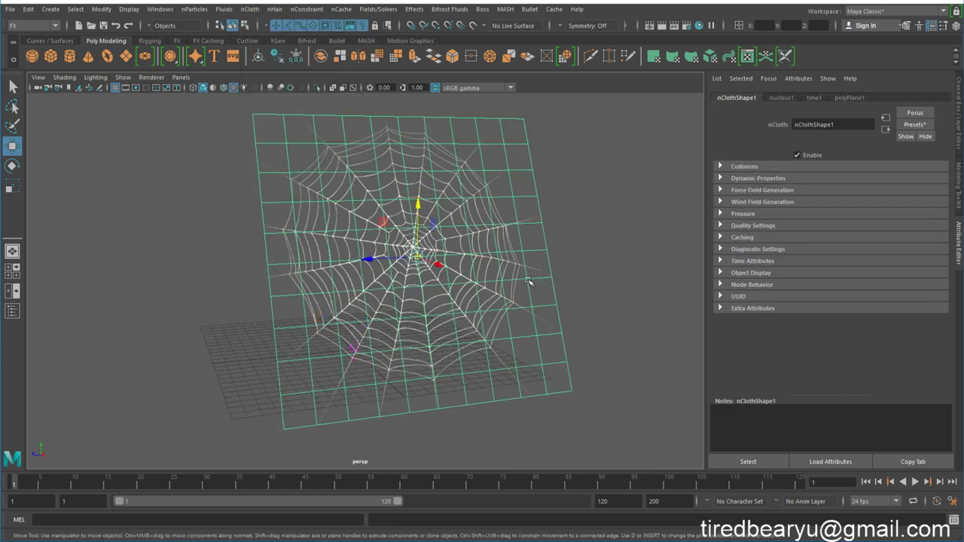
{"action": "mouse_move", "coordinate": [529, 281]}
{"action": "left_mouse_down", "text": "alt"}
{"action": "mouse_move", "coordinate": [577, 280]}
{"action": "mouse_move", "coordinate": [564, 276]}
{"action": "mouse_move", "coordinate": [607, 300]}
{"action": "left_mouse_up", "text": "alt"}
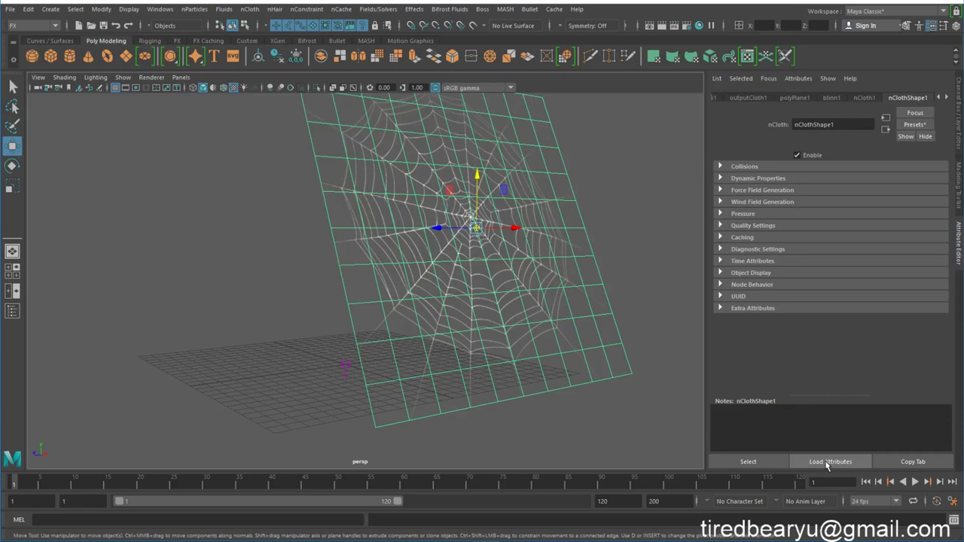
{"action": "left_click", "coordinate": [915, 483]}
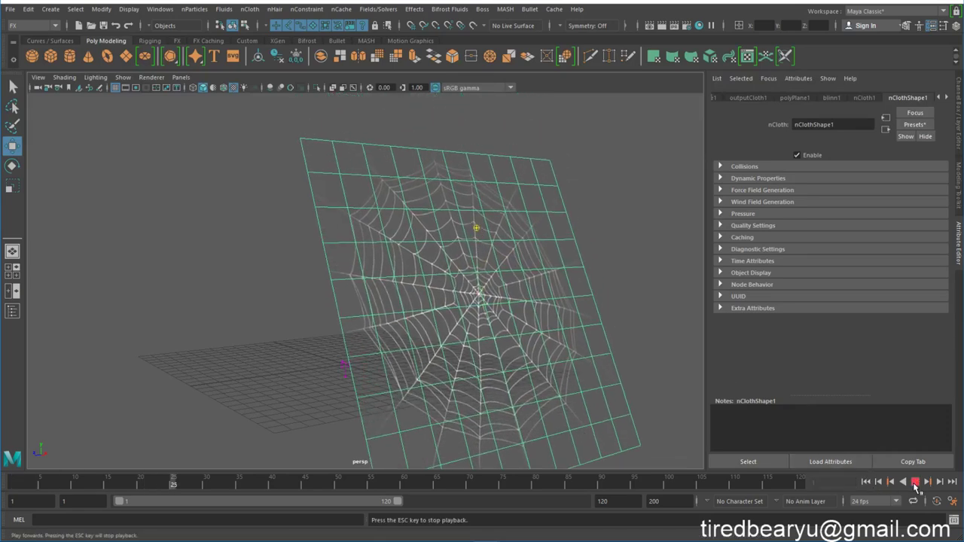
{"action": "left_click", "coordinate": [915, 482]}
{"action": "left_click", "coordinate": [865, 482]}
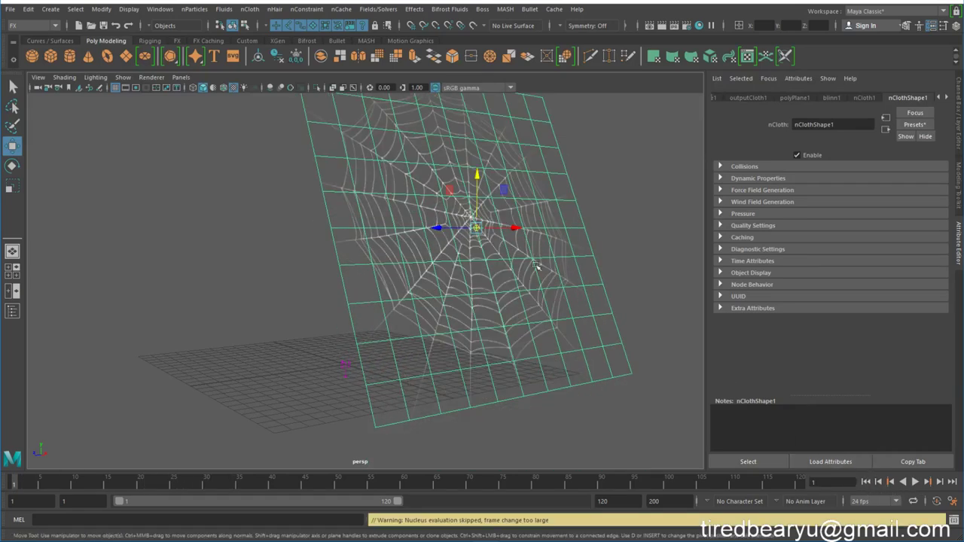
{"action": "left_click_drag", "start_coordinate": [599, 296], "coordinate": [491, 243], "text": "alt"}
In vertex mode, select the plane's top, right, bottom and left border vertices.
{"action": "left_click", "coordinate": [478, 143]}
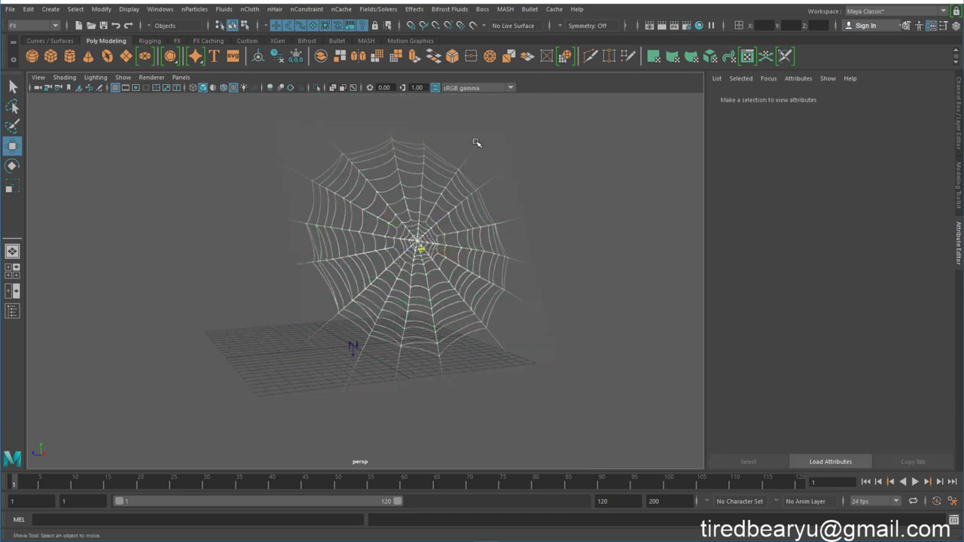
{"action": "right_click", "coordinate": [467, 143]}
{"action": "left_click", "coordinate": [415, 141]}
{"action": "left_click_drag", "start_coordinate": [402, 152], "coordinate": [319, 155], "text": "alt"}
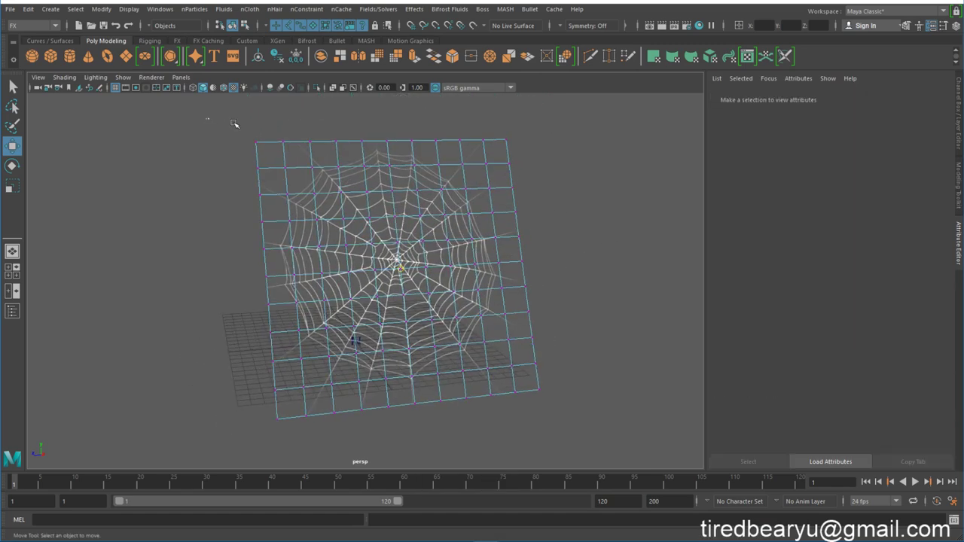
{"action": "mouse_move", "coordinate": [206, 118]}
{"action": "left_mouse_down"}
{"action": "mouse_move", "coordinate": [625, 141]}
{"action": "mouse_move", "coordinate": [585, 162]}
{"action": "mouse_move", "coordinate": [517, 161]}
{"action": "left_mouse_up"}
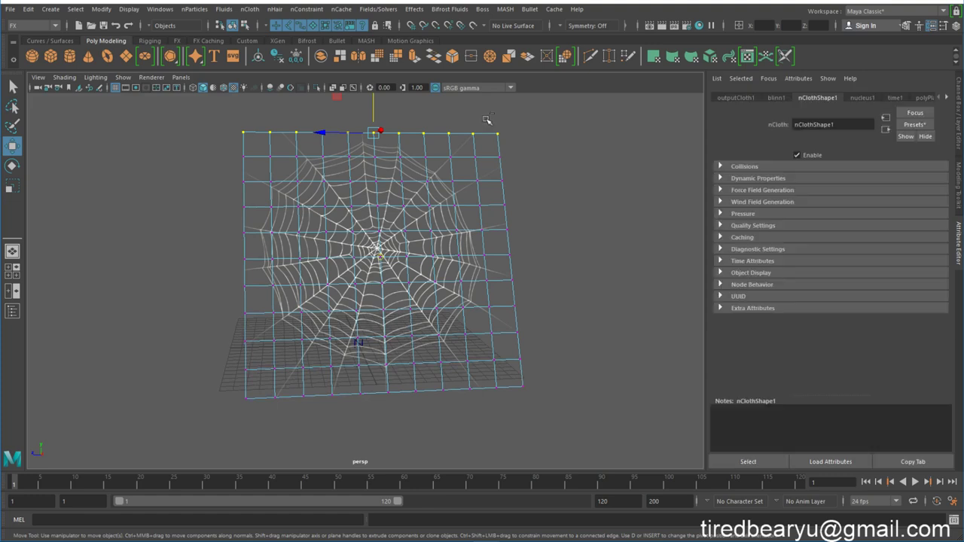
{"action": "mouse_move", "coordinate": [487, 118]}
{"action": "left_mouse_down"}
{"action": "mouse_move", "coordinate": [550, 257]}
{"action": "mouse_move", "coordinate": [557, 434]}
{"action": "left_mouse_up"}
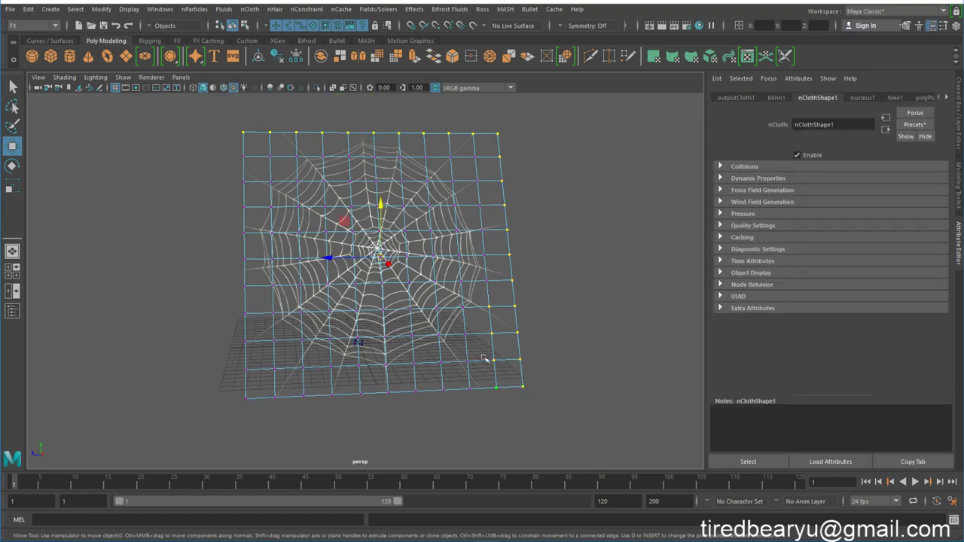
{"action": "left_click_drag", "start_coordinate": [484, 359], "coordinate": [497, 391], "text": "alt"}
{"action": "left_click_drag", "start_coordinate": [402, 402], "coordinate": [252, 408], "text": "alt"}
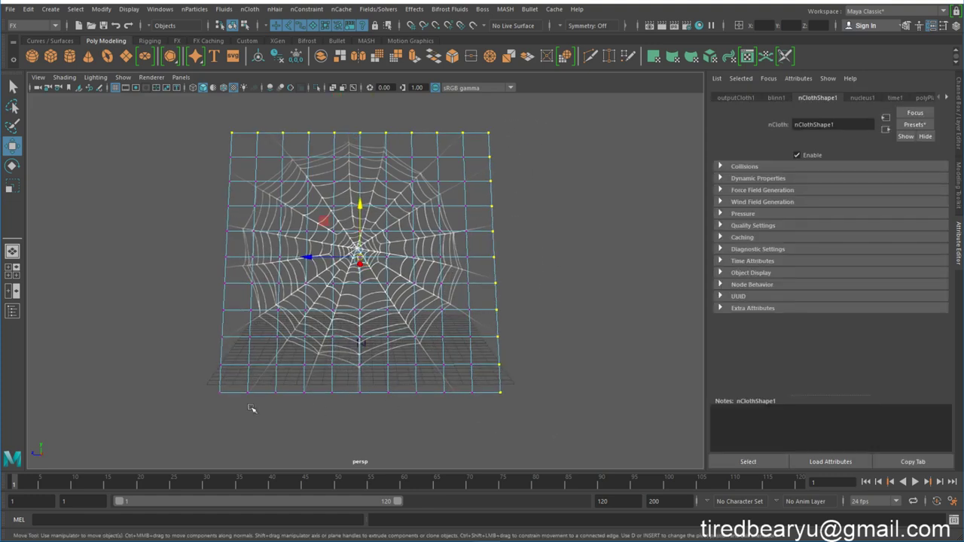
{"action": "left_click_drag", "start_coordinate": [199, 383], "coordinate": [625, 456], "text": "shift"}
{"action": "mouse_move", "coordinate": [185, 96]}
{"action": "left_mouse_down", "text": "shift"}
{"action": "mouse_move", "coordinate": [233, 426]}
{"action": "mouse_move", "coordinate": [301, 207]}
{"action": "left_mouse_up", "text": "shift"}
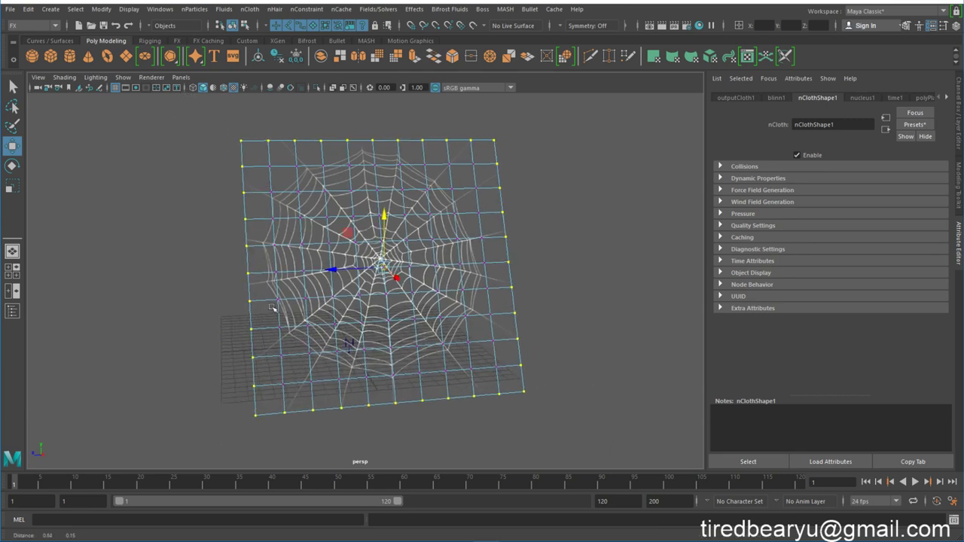
{"action": "left_click", "coordinate": [306, 10]}
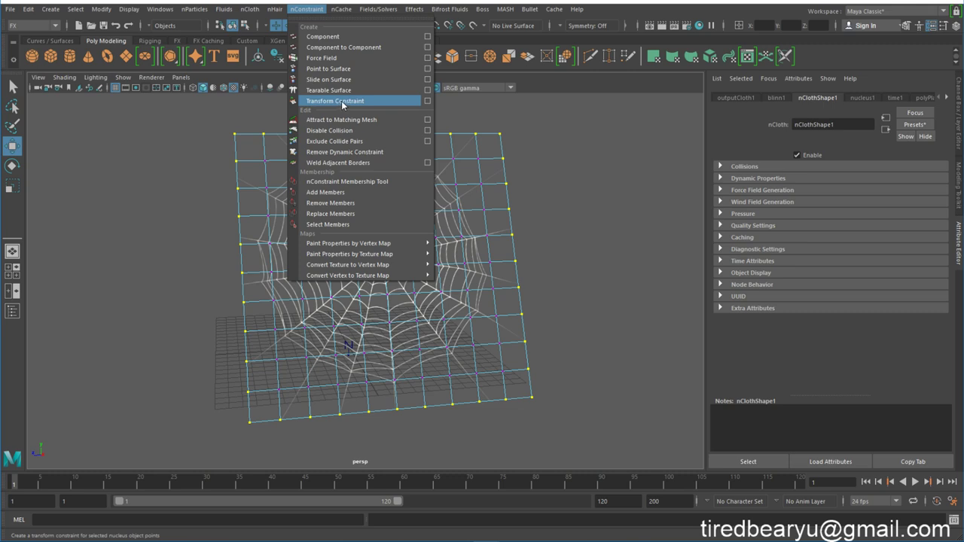
Pin the selected border vertices with a transform constraint, then deselect the constraint.
{"action": "left_click", "coordinate": [345, 107]}
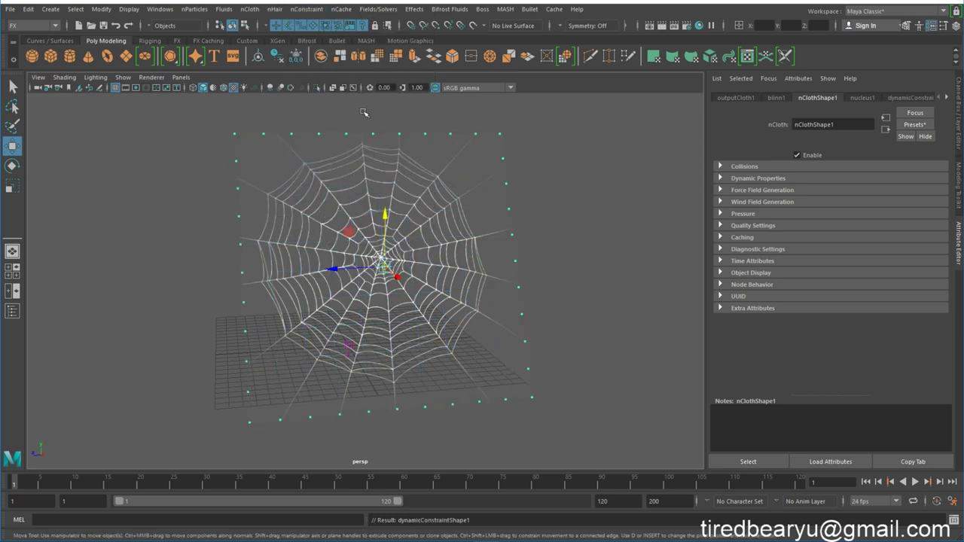
{"action": "mouse_move", "coordinate": [543, 185]}
{"action": "left_mouse_down", "text": "alt"}
{"action": "mouse_move", "coordinate": [553, 174]}
{"action": "mouse_move", "coordinate": [582, 187]}
{"action": "left_mouse_up", "text": "alt"}
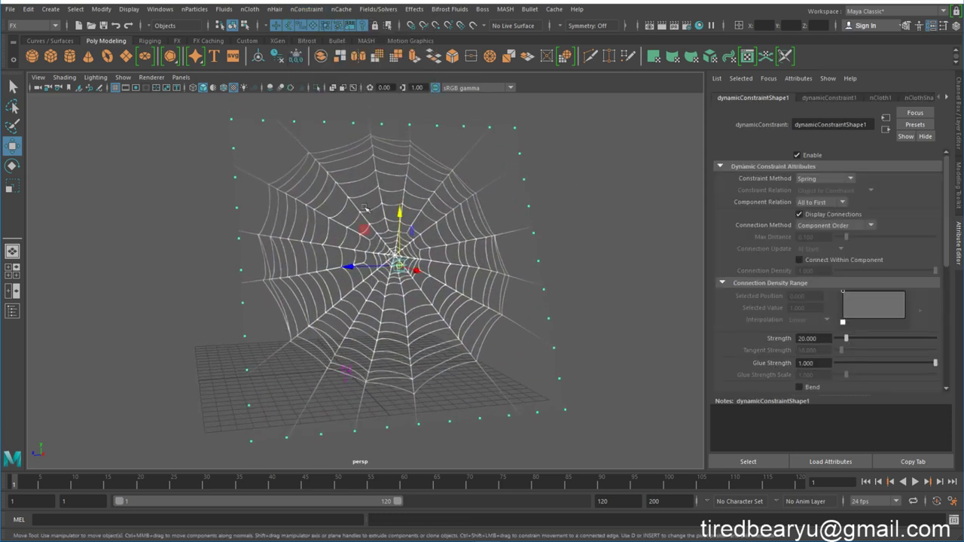
{"action": "left_click_drag", "start_coordinate": [253, 293], "coordinate": [582, 210], "text": "alt"}
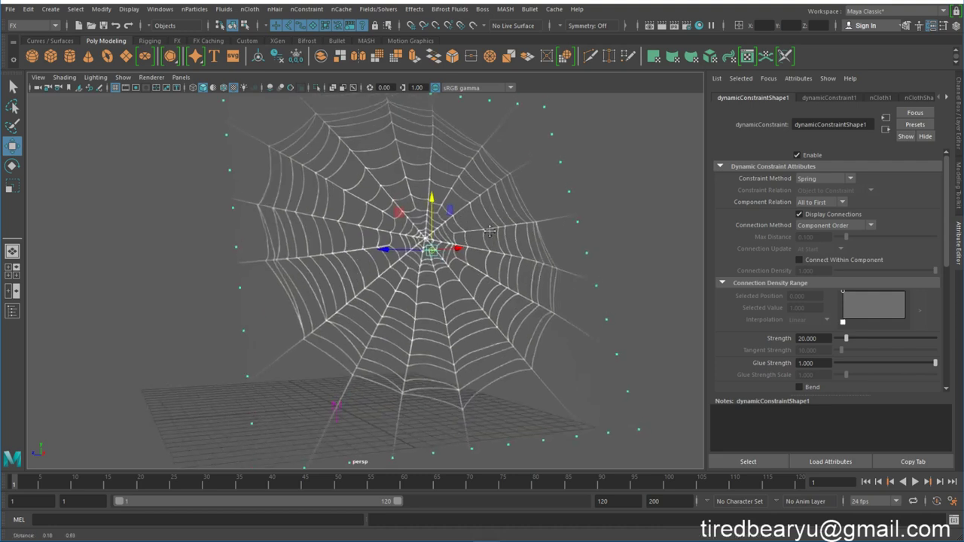
{"action": "left_click", "coordinate": [583, 211]}
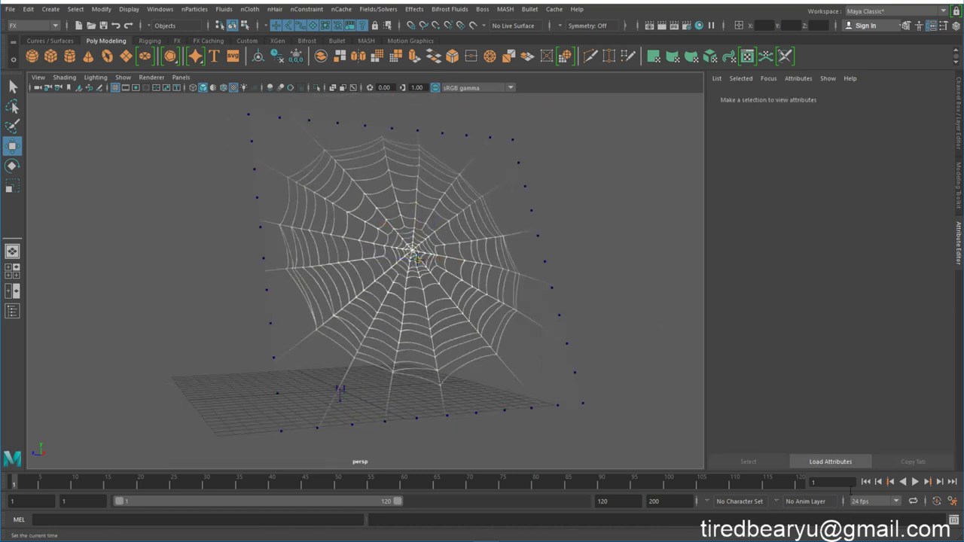
Play the cloth simulation, stop it at frame 53, and select the cloth plane.
{"action": "left_click", "coordinate": [915, 483]}
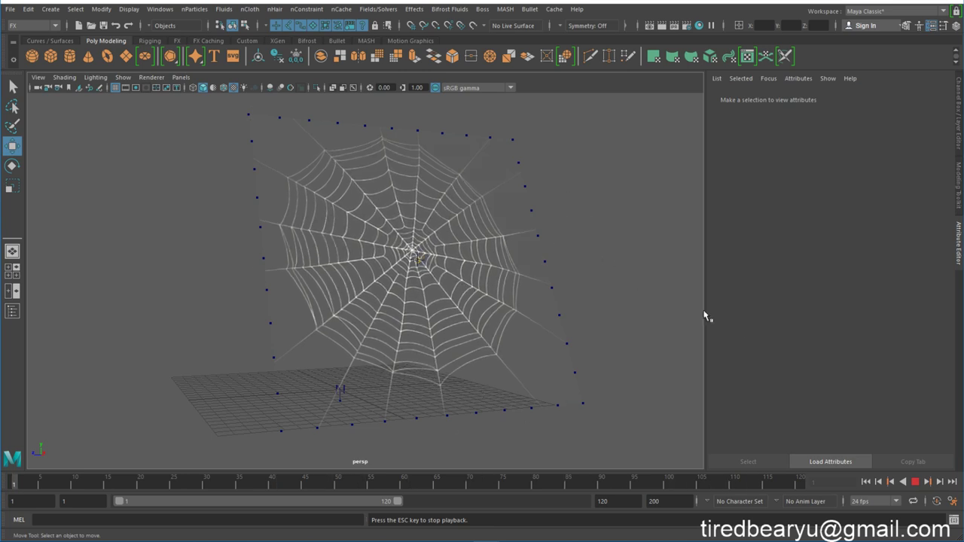
{"action": "left_click", "coordinate": [916, 482]}
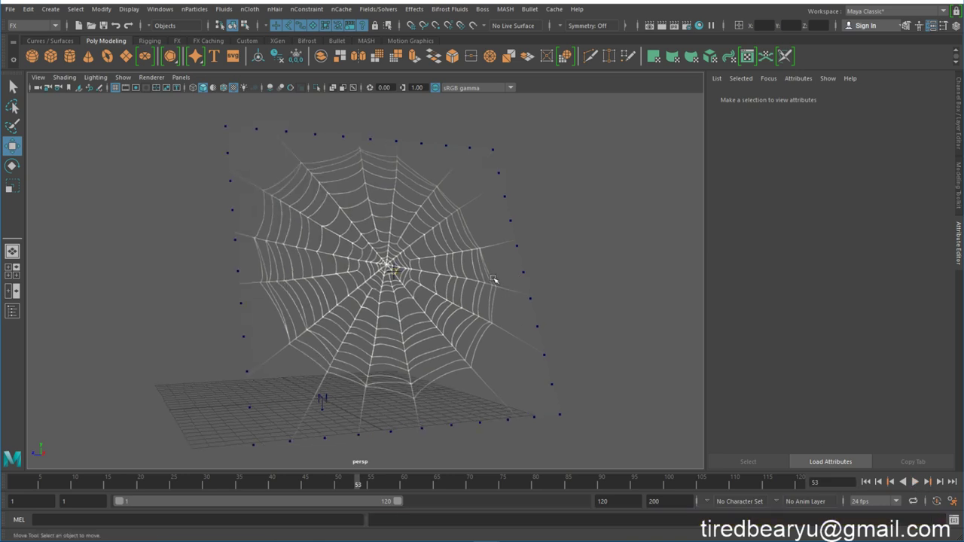
{"action": "left_click", "coordinate": [432, 244]}
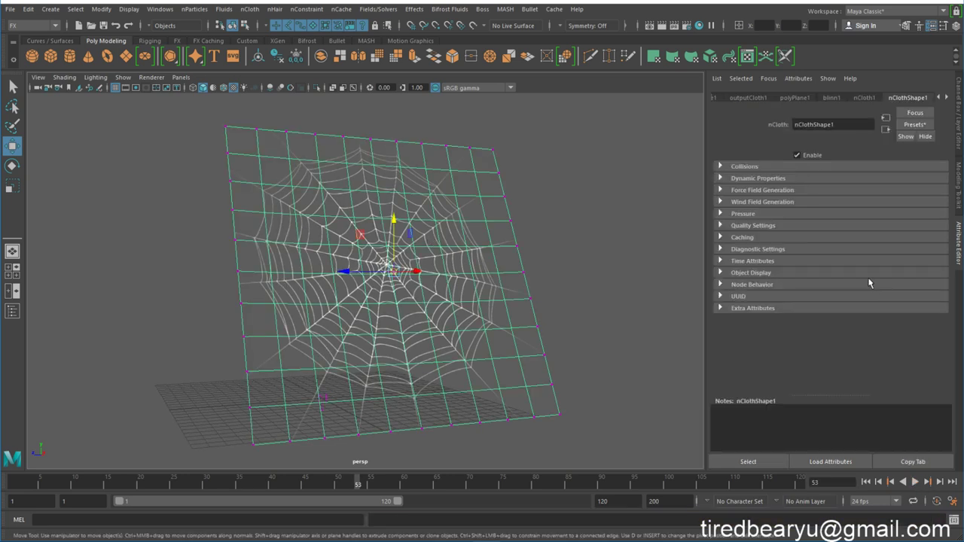
Show the nucleus1 solver settings and start the cloth simulation playing.
{"action": "left_click", "coordinate": [947, 97]}
{"action": "left_click", "coordinate": [947, 97]}
{"action": "left_click", "coordinate": [847, 97]}
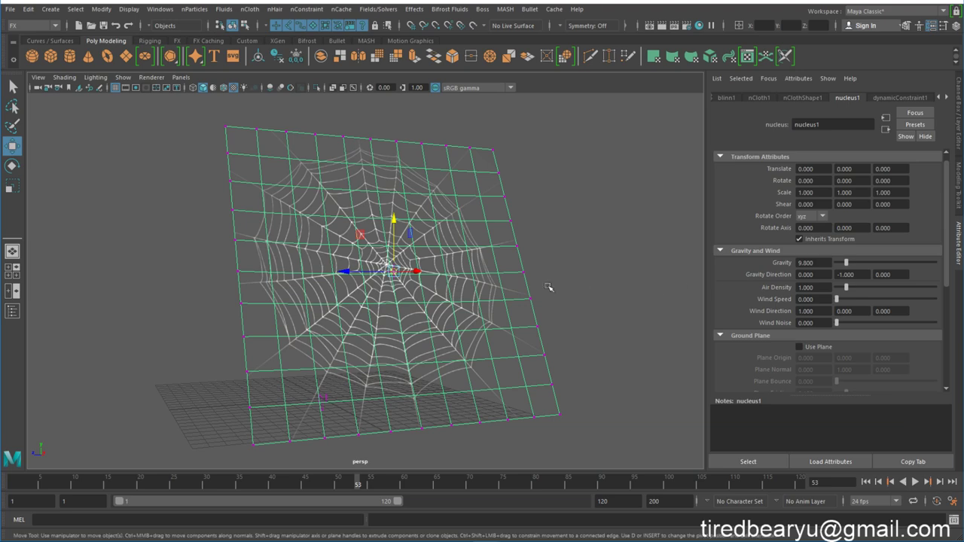
{"action": "scroll", "coordinate": [585, 252], "scroll_direction": "up", "scroll_amount": 3}
{"action": "scroll", "coordinate": [617, 276], "scroll_direction": "up", "scroll_amount": 3}
{"action": "scroll", "coordinate": [618, 276], "scroll_direction": "up", "scroll_amount": 2}
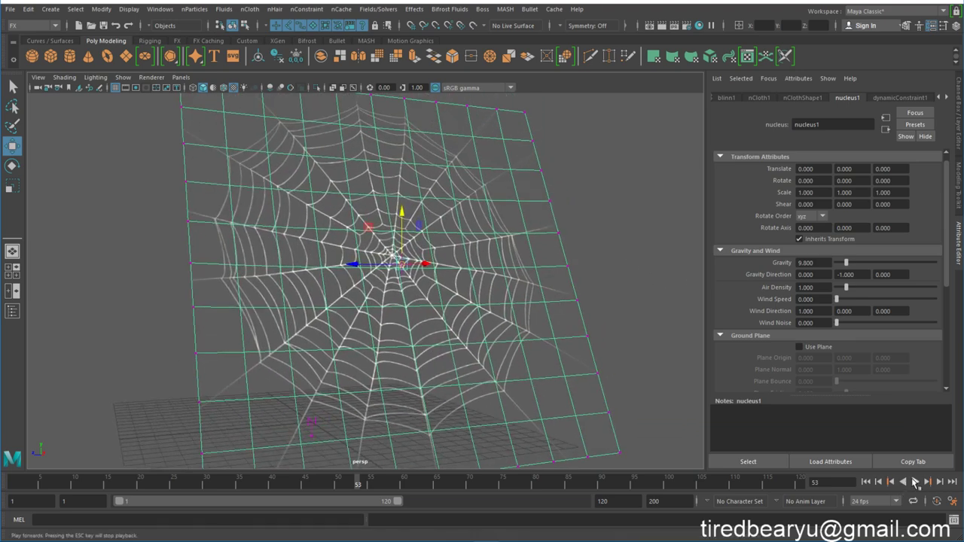
{"action": "left_click", "coordinate": [916, 482]}
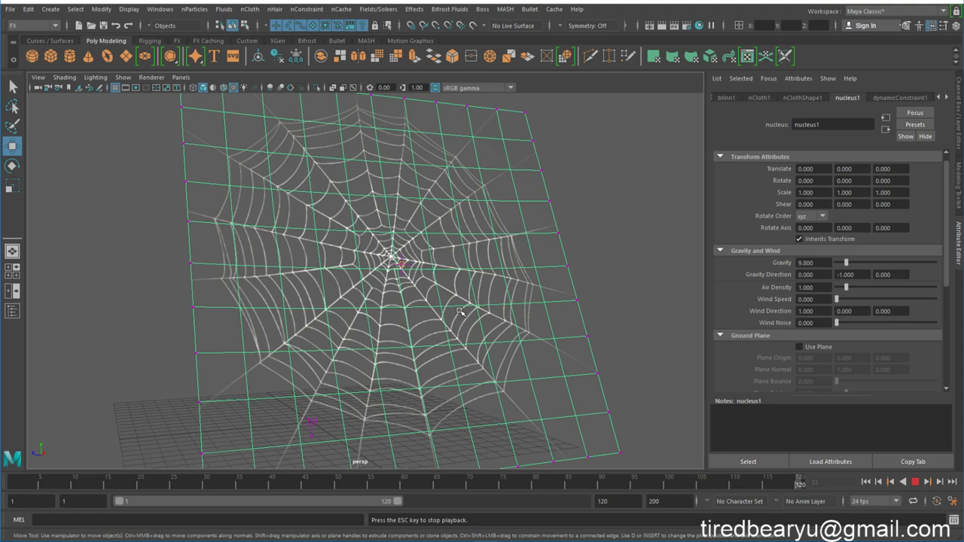
Set nucleus1's Wind Noise to 10, then deselect the cloth plane.
{"action": "left_click", "coordinate": [804, 323]}
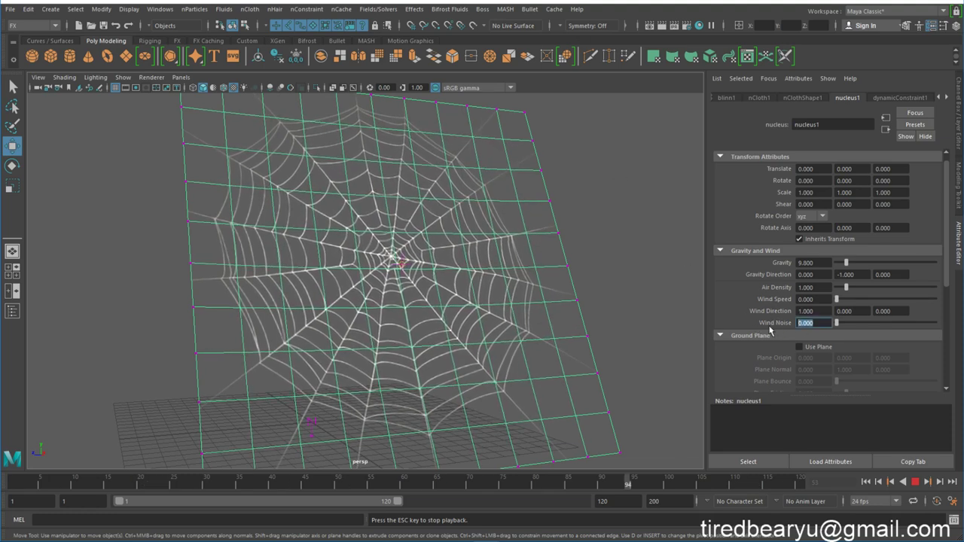
{"action": "type", "text": "10"}
{"action": "key", "text": "Return"}
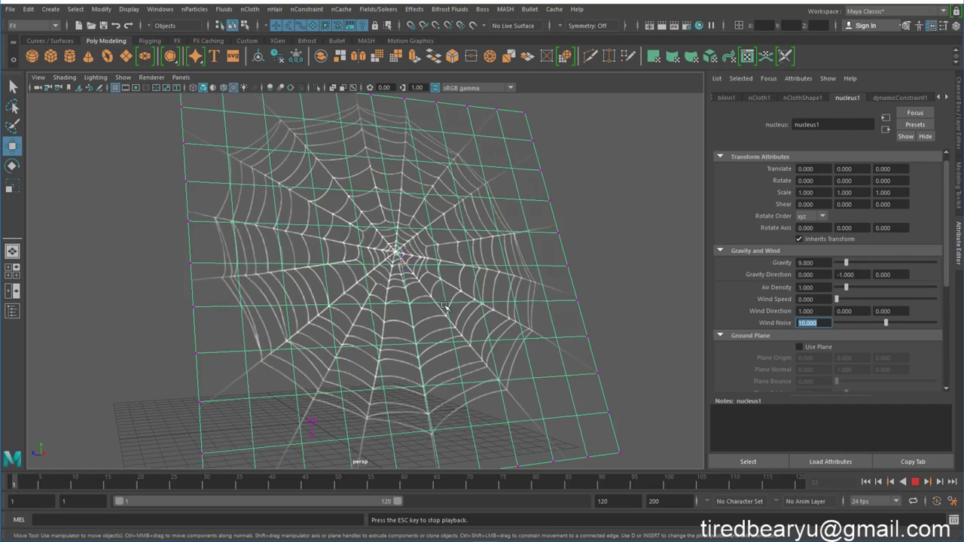
{"action": "left_click", "coordinate": [631, 228]}
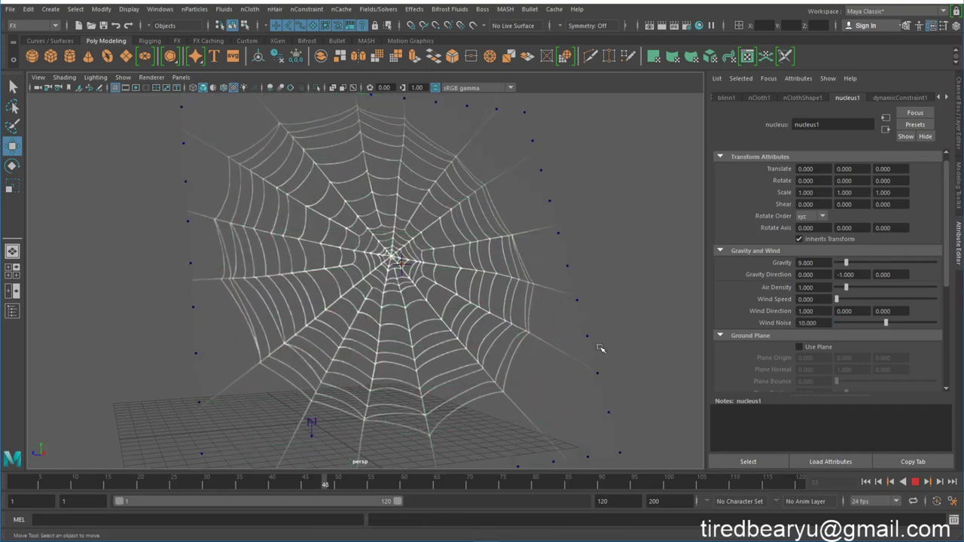
Dolly in closer on the fluttering spider web while playback continues.
{"action": "right_click_drag", "start_coordinate": [367, 301], "coordinate": [446, 318], "text": "alt"}
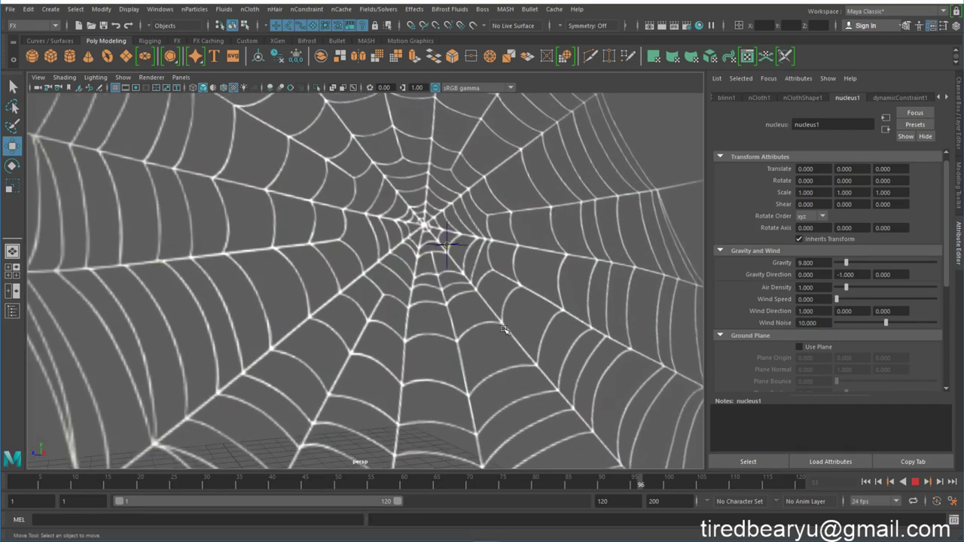